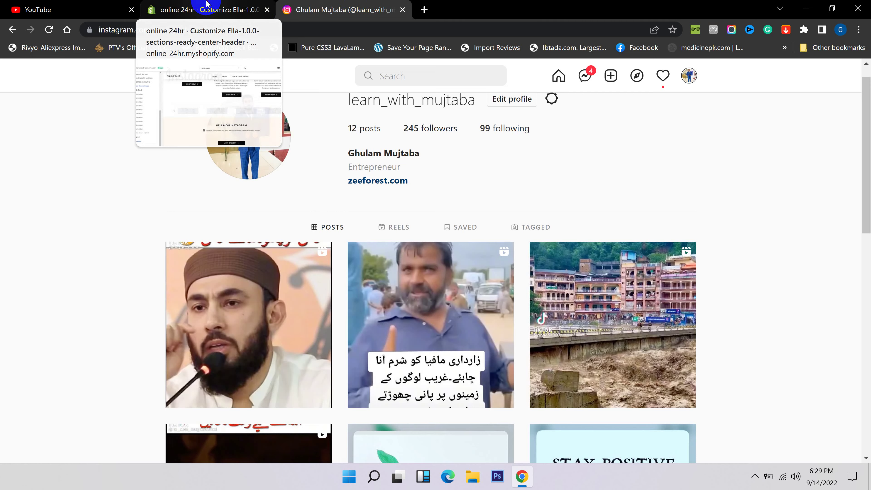
# Examine the home page's section list and the Instagram block above the footer in the theme preview.
pyautogui.scroll(-5, 454, 200)
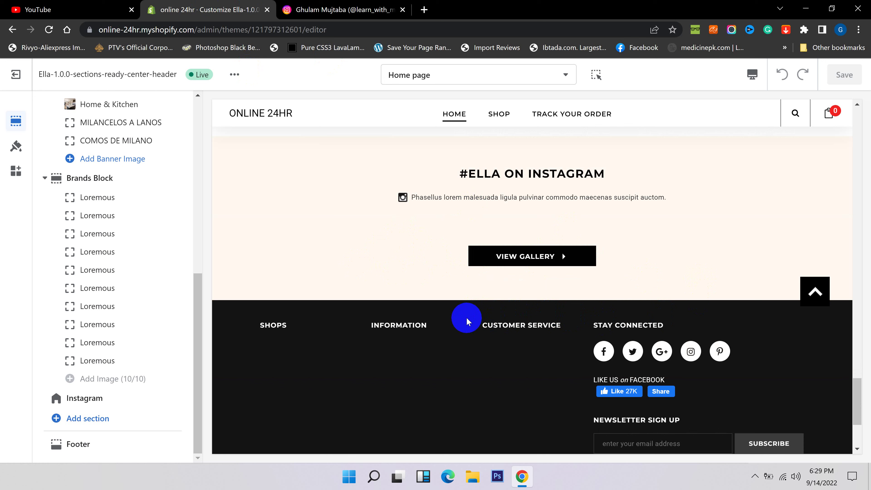
pyautogui.scroll(-1, 465, 317)
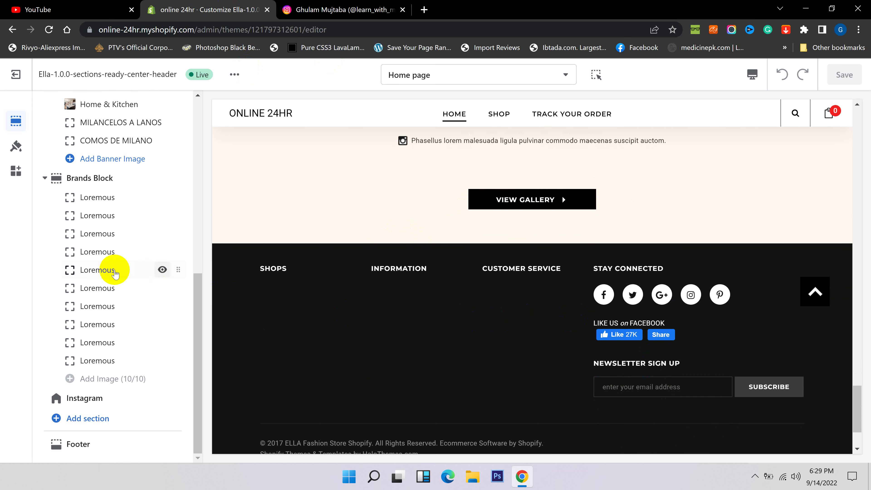
pyautogui.scroll(10, 120, 261)
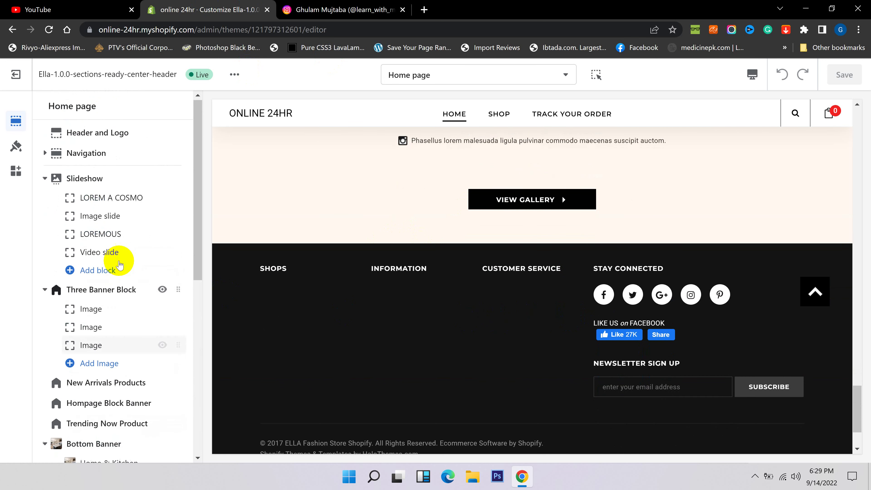
pyautogui.scroll(-6, 119, 260)
pyautogui.scroll(-4, 119, 264)
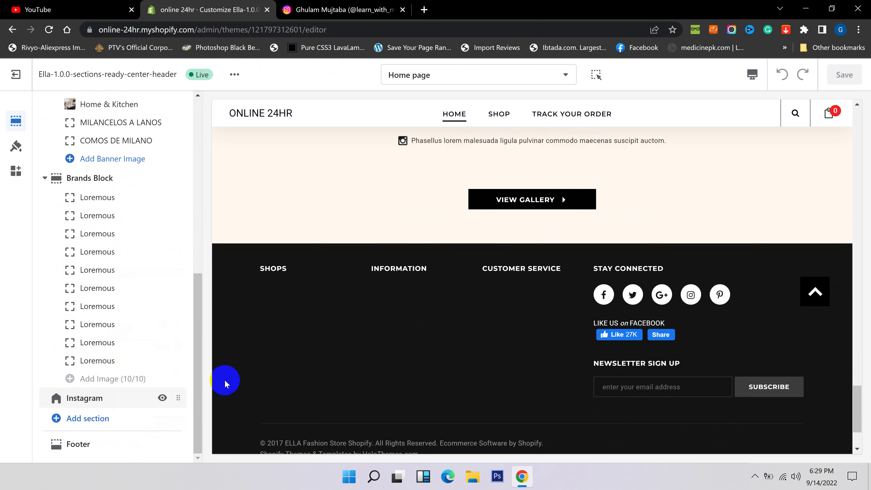
pyautogui.scroll(1, 395, 371)
pyautogui.scroll(3, 395, 371)
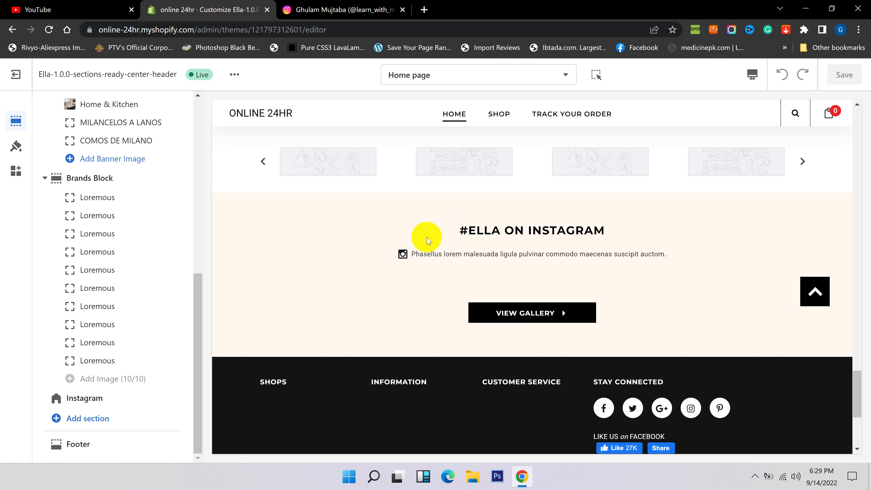
pyautogui.moveTo(397, 256); pyautogui.dragTo(338, 269)
# Open the Instagram section's settings and examine its User Id and Access Token fields alongside the page preview.
pyautogui.click(80, 399)
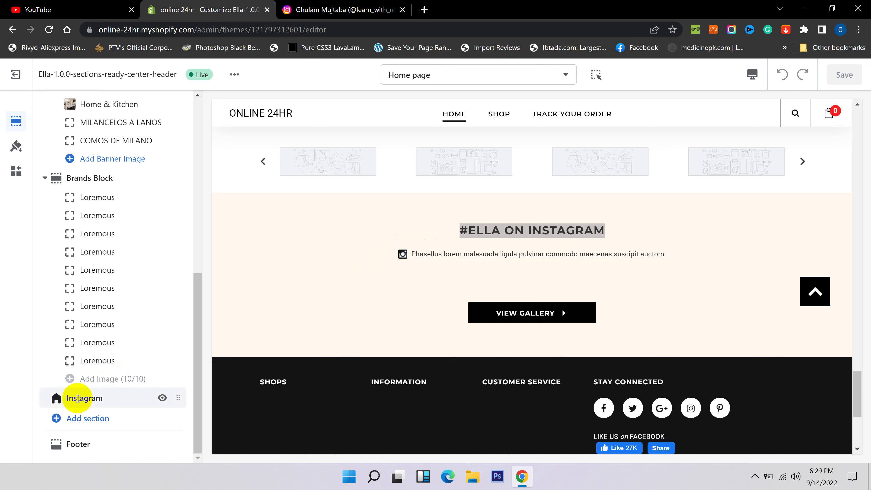
pyautogui.scroll(-1, 82, 271)
pyautogui.scroll(-2, 81, 271)
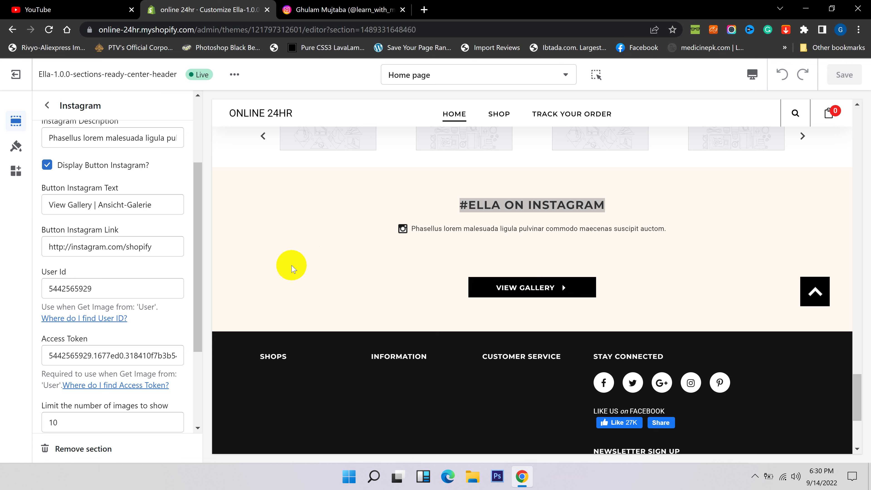
pyautogui.moveTo(110, 288); pyautogui.dragTo(35, 288)
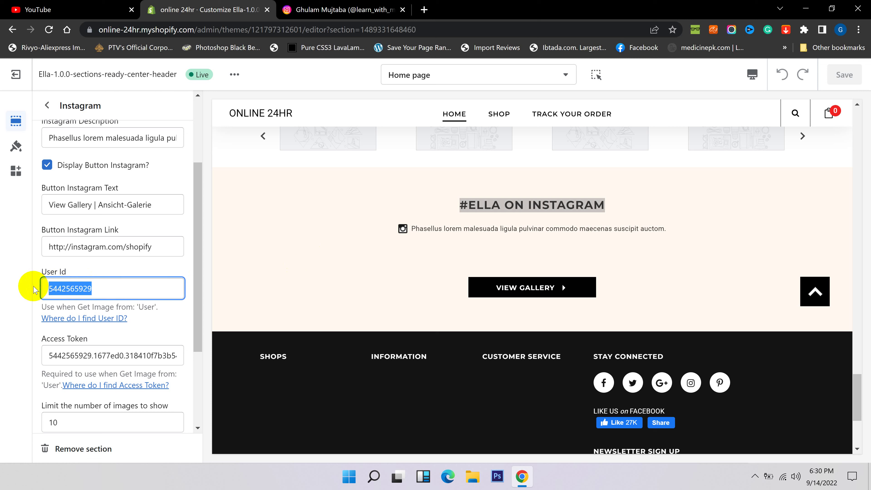
pyautogui.moveTo(48, 356); pyautogui.dragTo(193, 356)
pyautogui.click(27, 341)
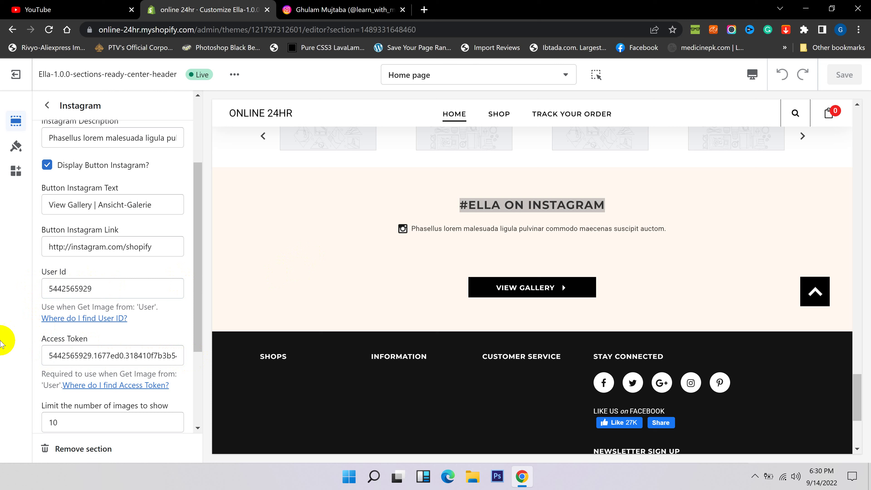
pyautogui.moveTo(122, 291); pyautogui.dragTo(39, 288)
pyautogui.click(45, 356)
pyautogui.moveTo(45, 357); pyautogui.dragTo(182, 358)
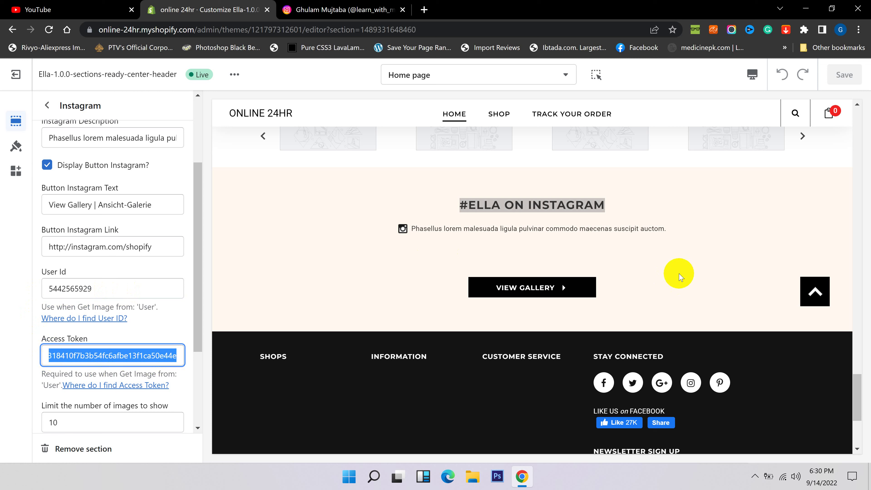
pyautogui.scroll(3, 681, 286)
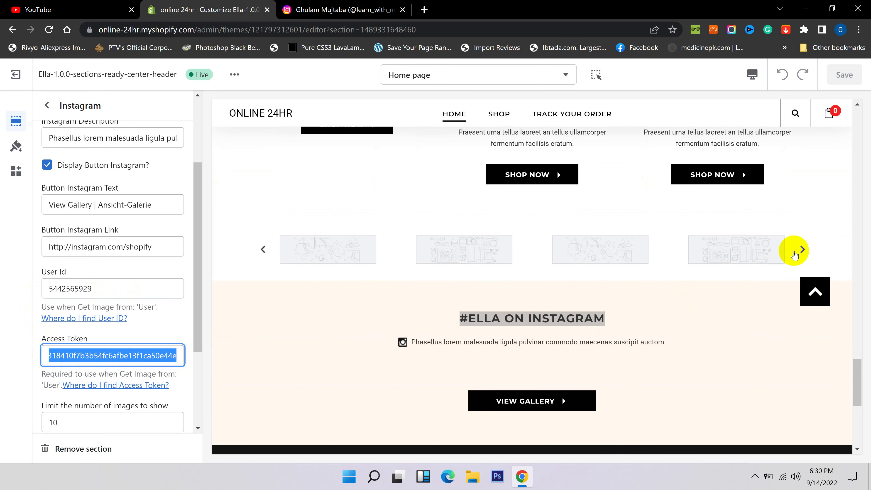
pyautogui.click(804, 251)
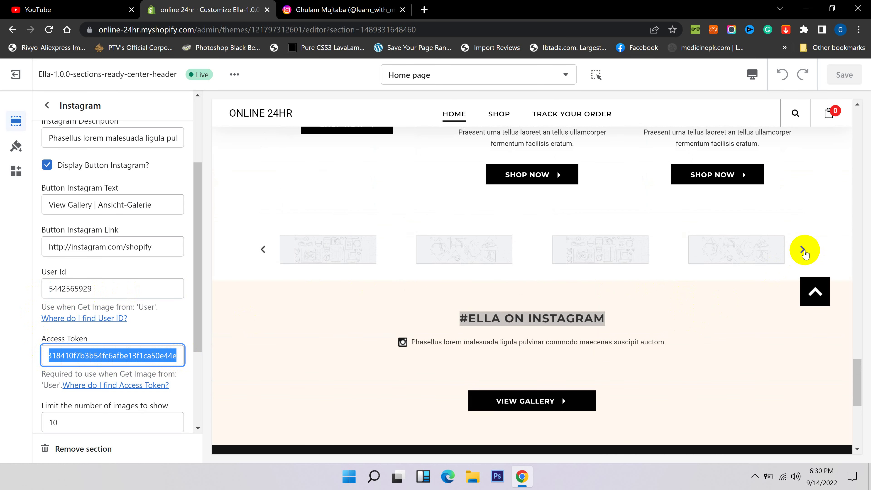
pyautogui.moveTo(117, 295); pyautogui.dragTo(3, 292)
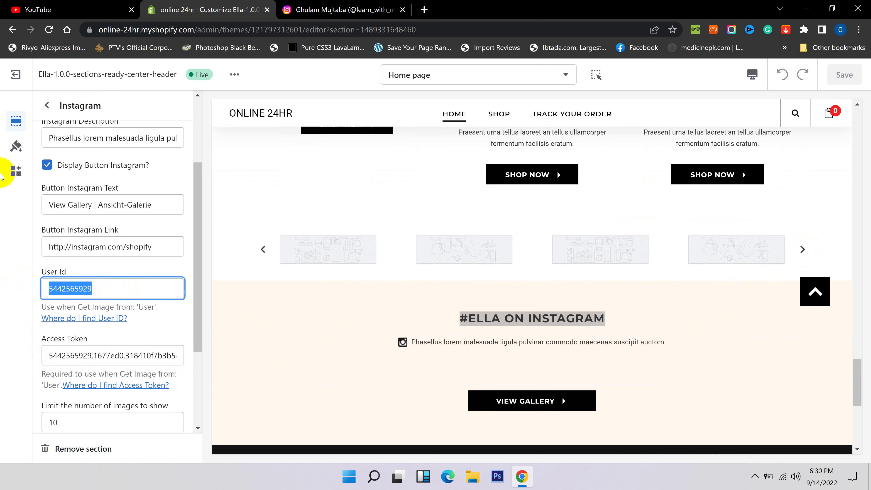
# Leave the theme editor and open the Shopify App Store through the store's app and sales channel settings.
pyautogui.click(12, 77)
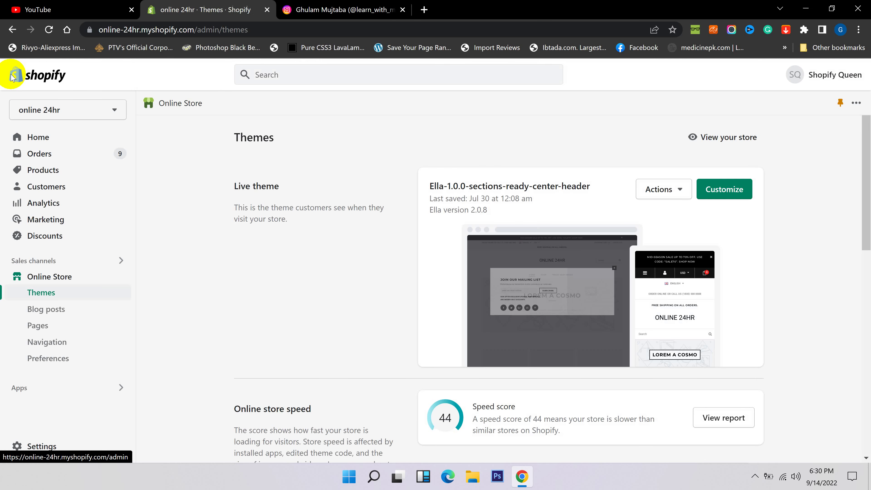
pyautogui.click(38, 386)
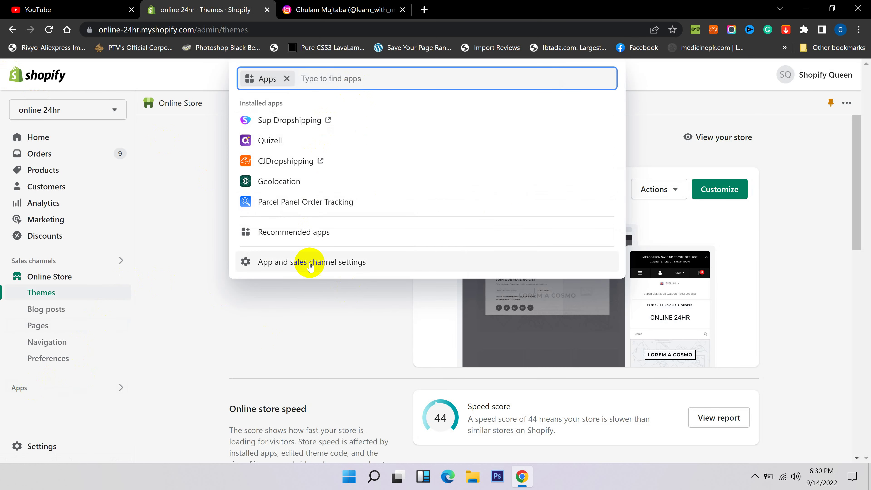
pyautogui.click(359, 259)
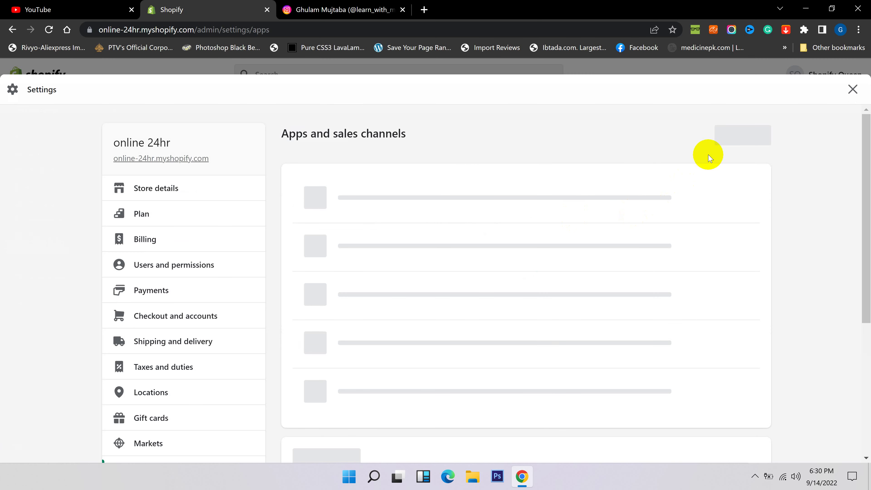
pyautogui.click(700, 139)
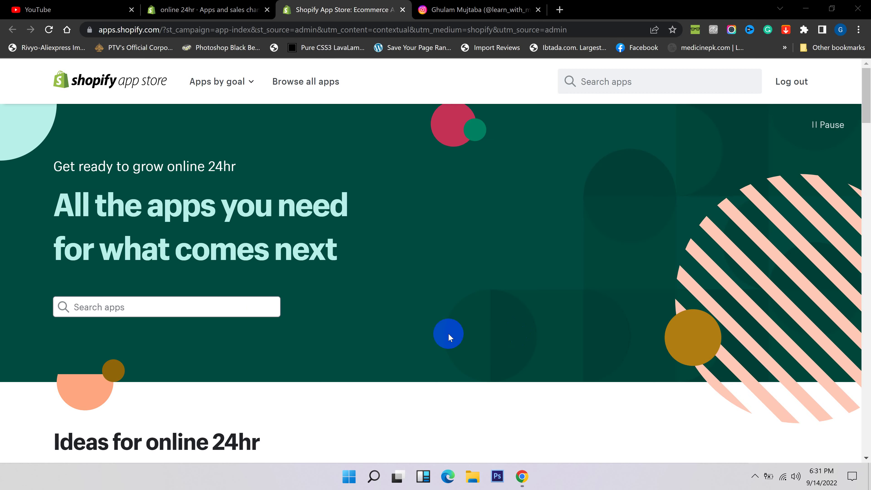
# Search the app store for "insta feed".
pyautogui.click(216, 307)
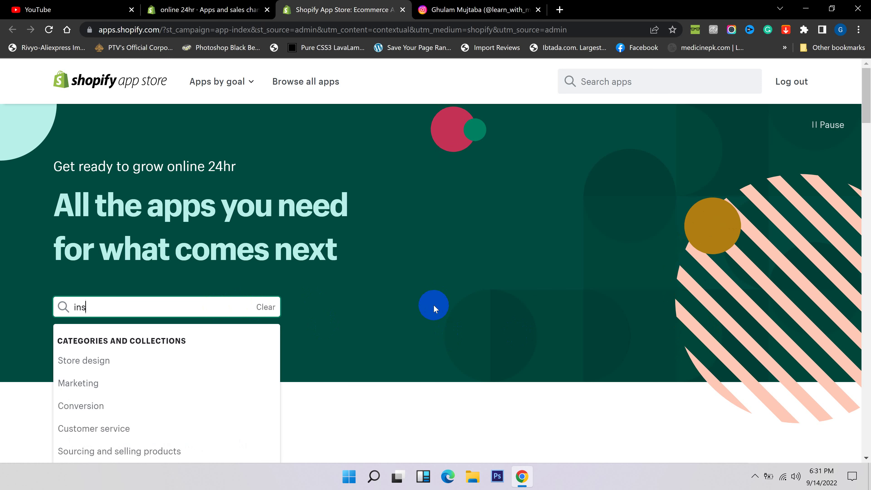
pyautogui.write('insta feed')
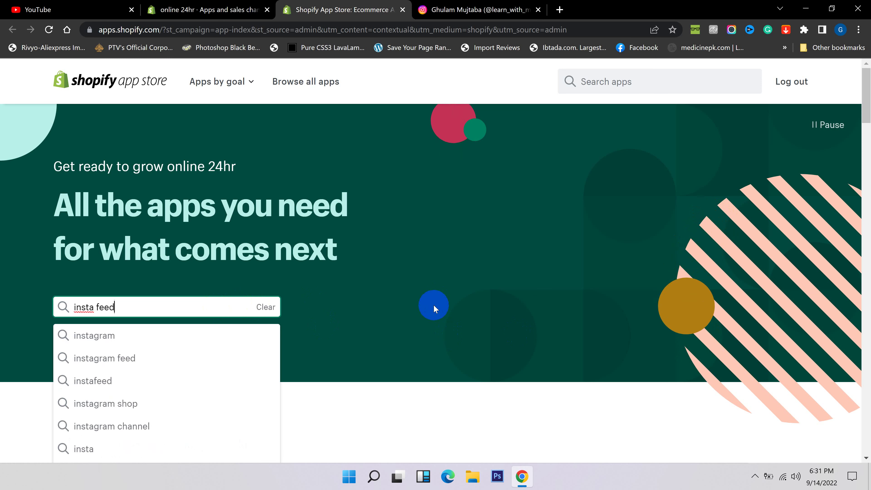
pyautogui.click(90, 335)
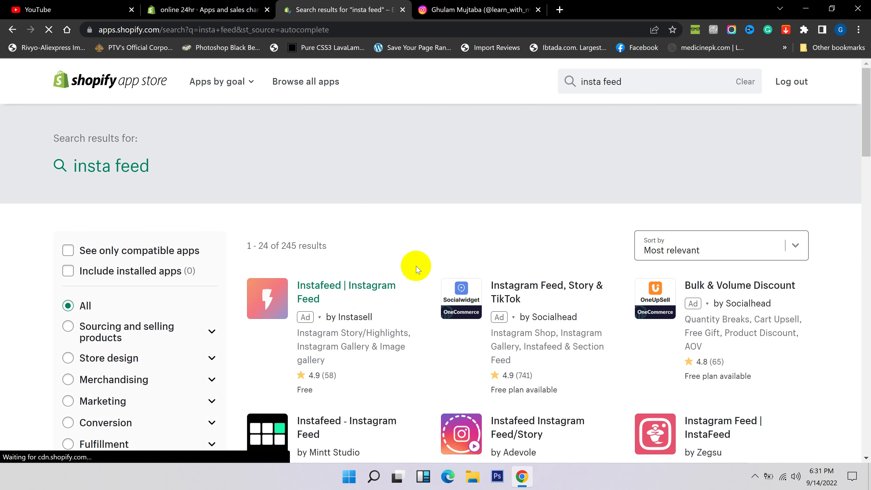
# Choose the Instafeed | Instagram Feed app by Instasell from the search results and install it on the store.
pyautogui.scroll(-5, 475, 221)
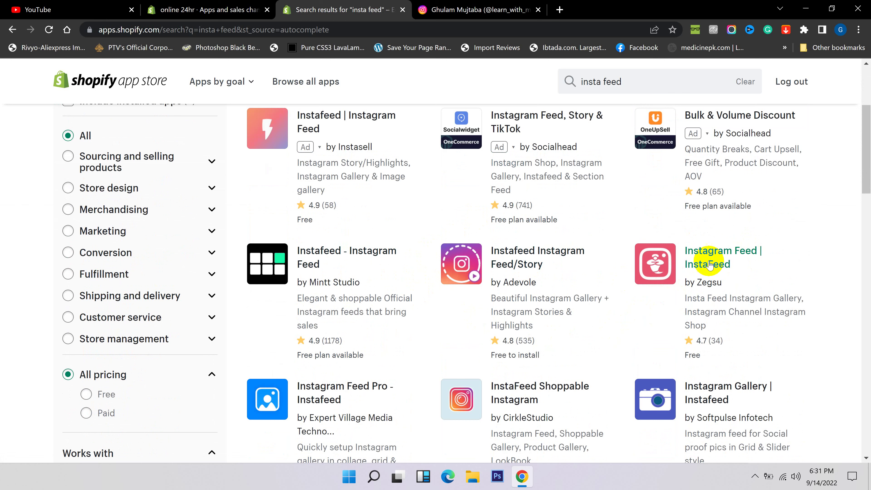
pyautogui.scroll(2, 549, 240)
pyautogui.scroll(-6, 415, 230)
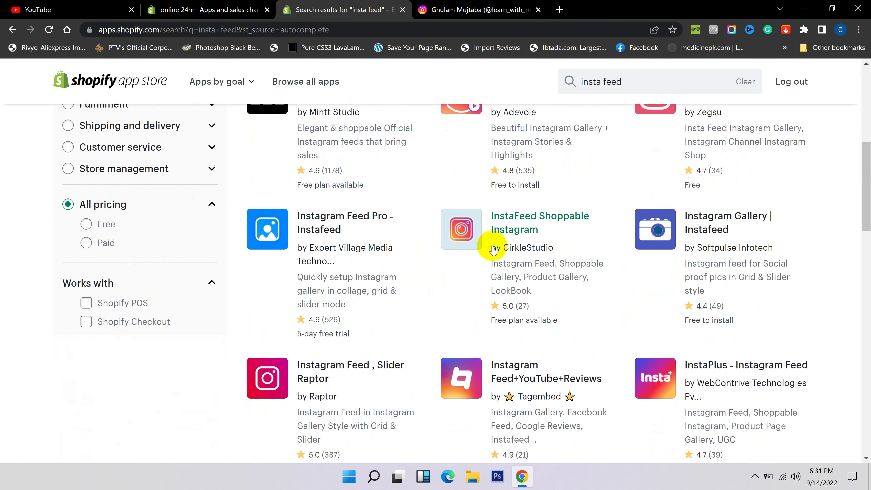
pyautogui.scroll(-5, 422, 326)
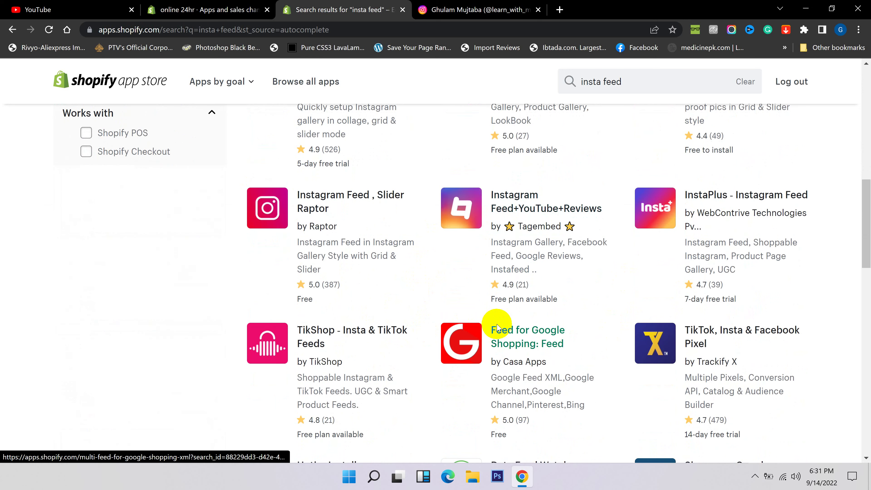
pyautogui.scroll(11, 555, 280)
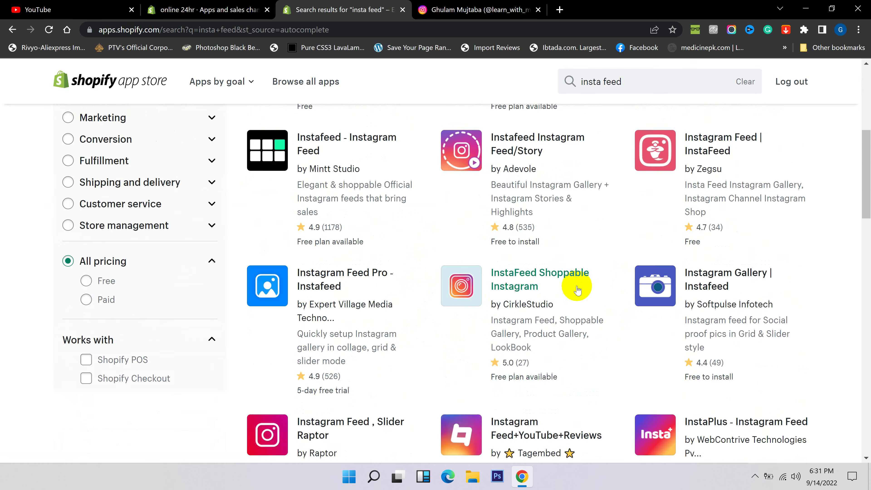
pyautogui.scroll(3, 558, 288)
pyautogui.click(304, 287)
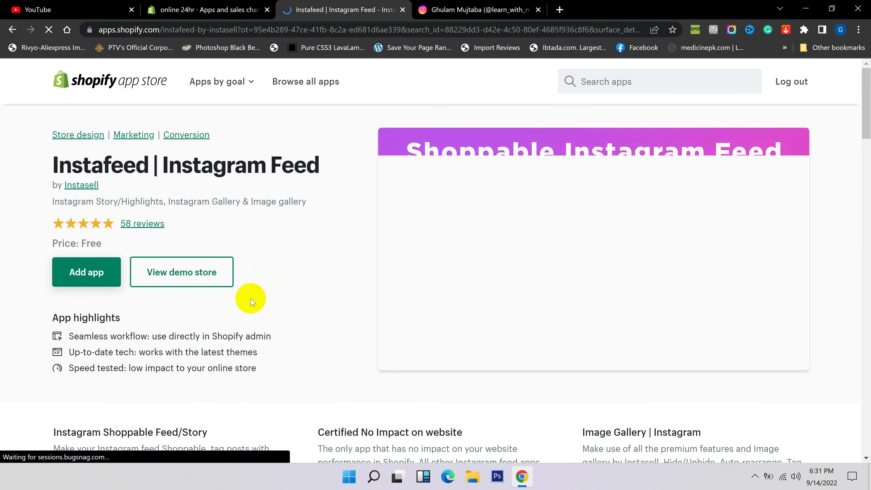
pyautogui.click(88, 276)
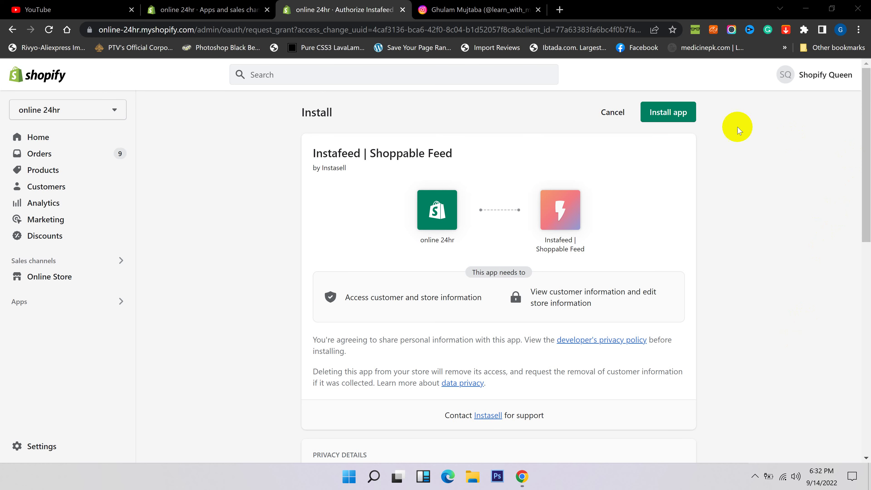
pyautogui.click(661, 114)
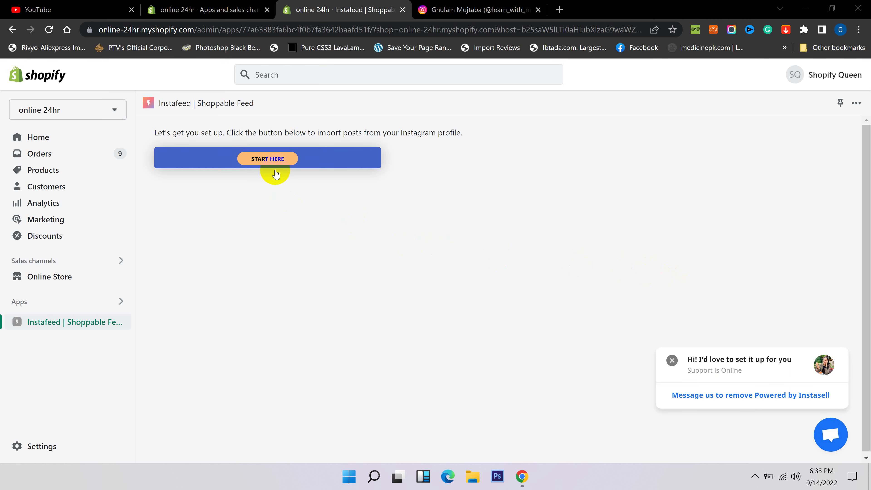
# Start importing Instagram posts in Instafeed and check the signed-in Instagram profile in its own browser tab.
pyautogui.click(265, 159)
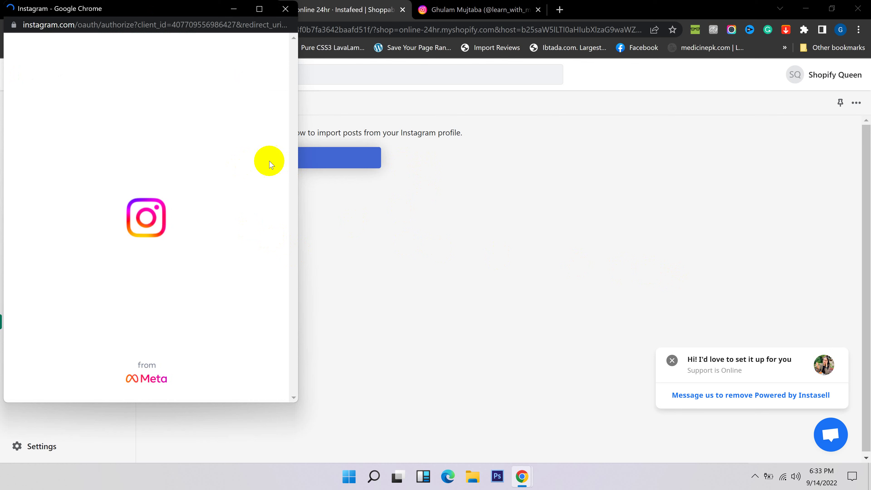
pyautogui.moveTo(187, 11); pyautogui.dragTo(310, 106)
pyautogui.click(496, 9)
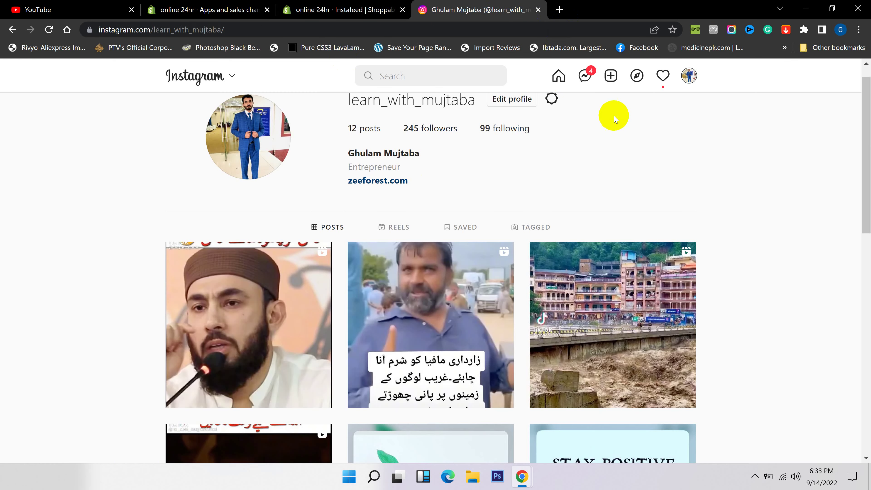
pyautogui.scroll(1, 554, 194)
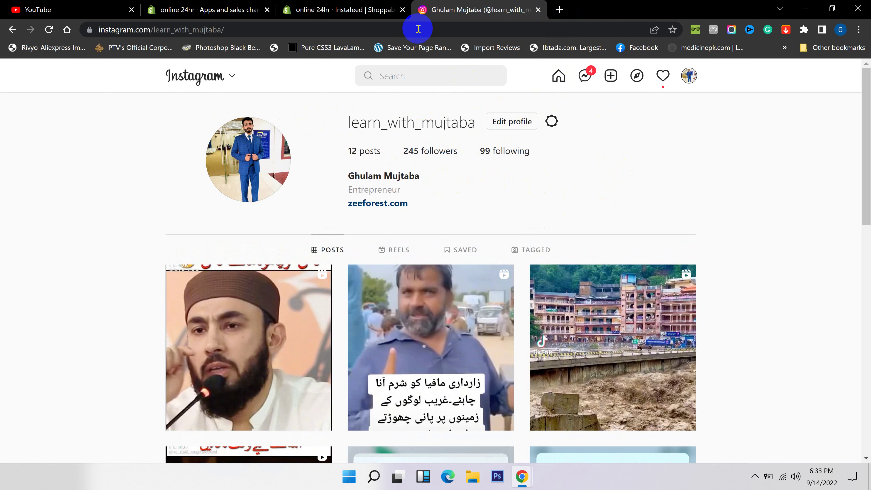
pyautogui.click(361, 10)
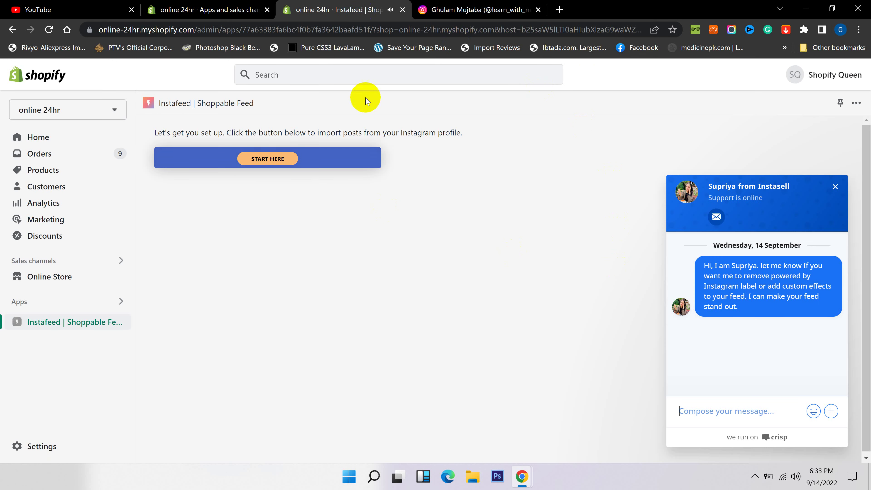
pyautogui.click(250, 9)
pyautogui.click(310, 3)
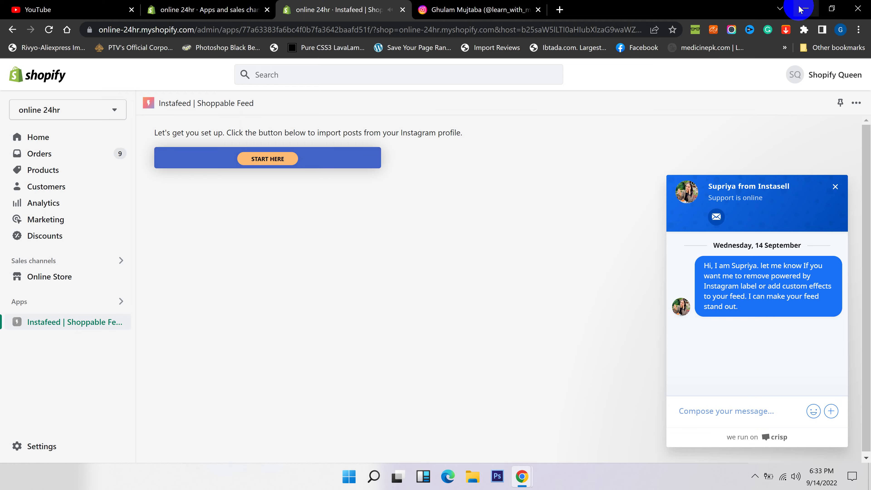
# Uncover the Instagram authorization window, allow Instafeed access to the account, and return to the Instafeed app.
pyautogui.click(807, 8)
pyautogui.moveTo(277, 111); pyautogui.dragTo(480, 36)
pyautogui.click(487, 308)
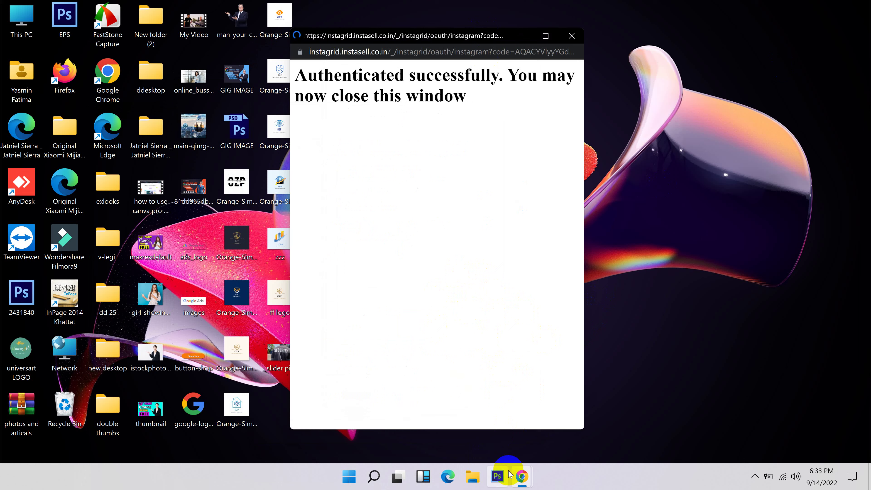
pyautogui.click(522, 477)
pyautogui.click(530, 481)
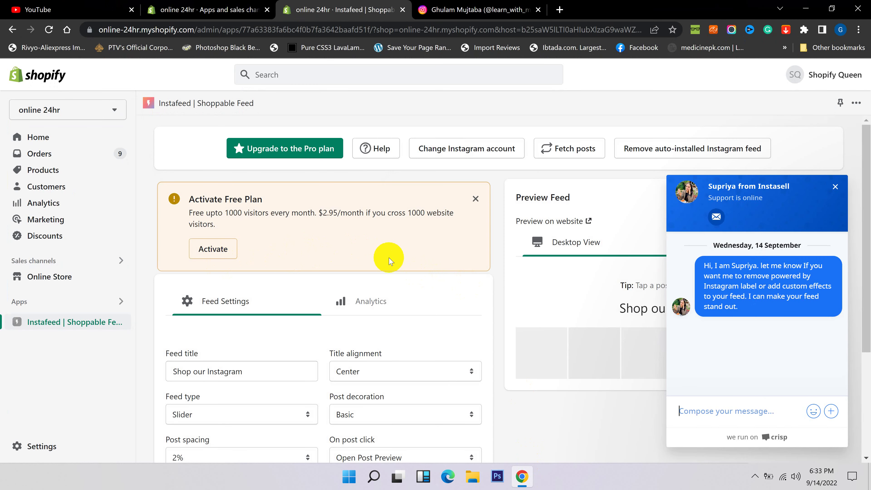
# Close the support chat that covers the feed preview in Instafeed.
pyautogui.scroll(-3, 474, 255)
pyautogui.click(835, 187)
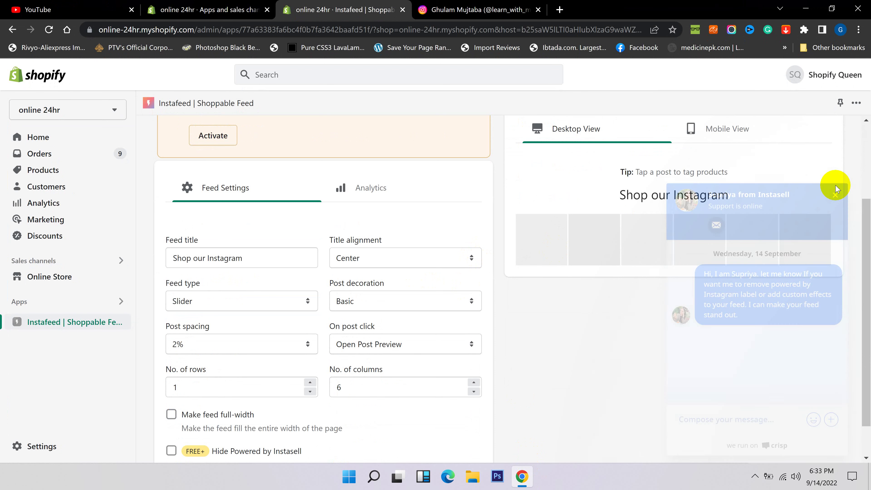
# Review the Instafeed free plan's terms, examine its charges and payment methods on the subscription approval page, and return to the feed settings.
pyautogui.scroll(3, 651, 249)
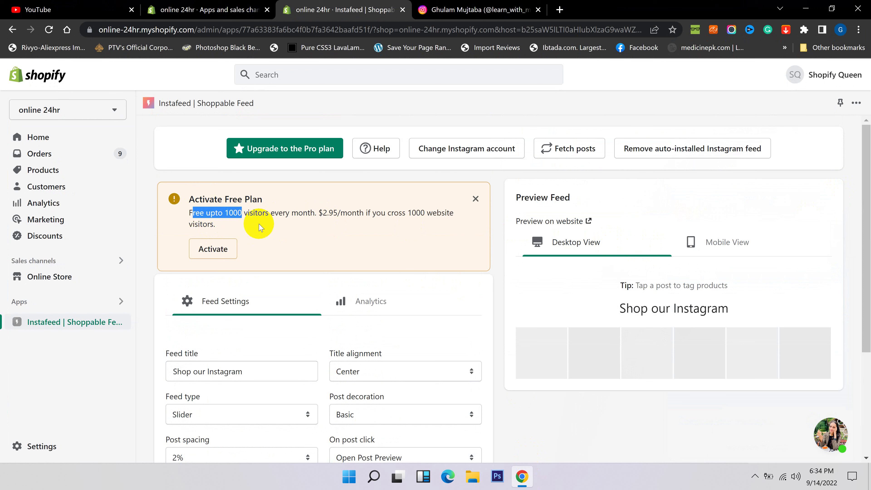
pyautogui.click(274, 228)
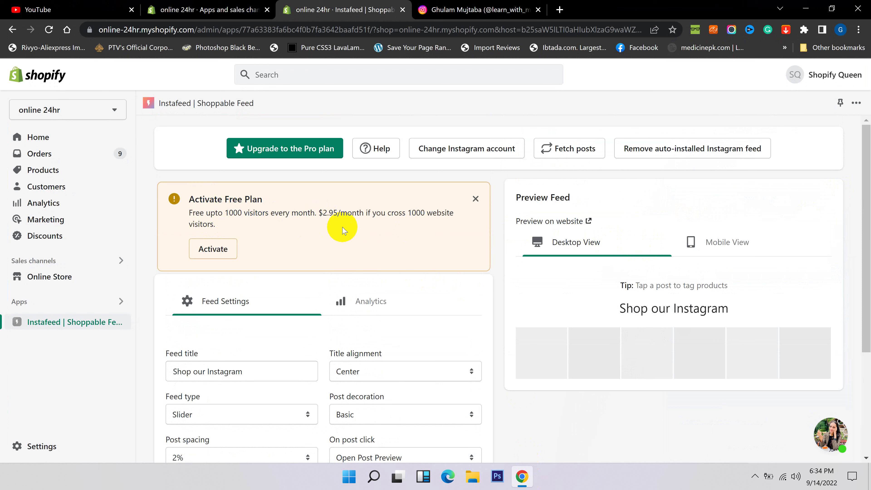
pyautogui.moveTo(323, 213); pyautogui.dragTo(356, 213)
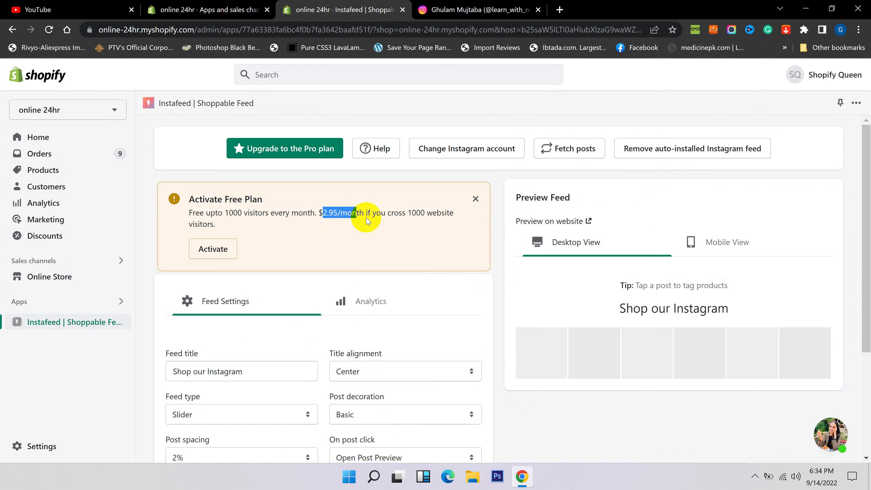
pyautogui.click(213, 249)
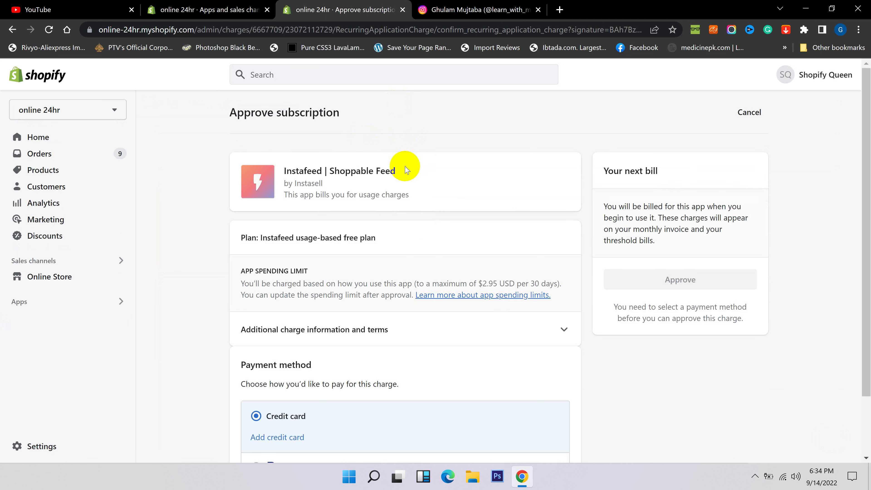
pyautogui.scroll(-3, 409, 168)
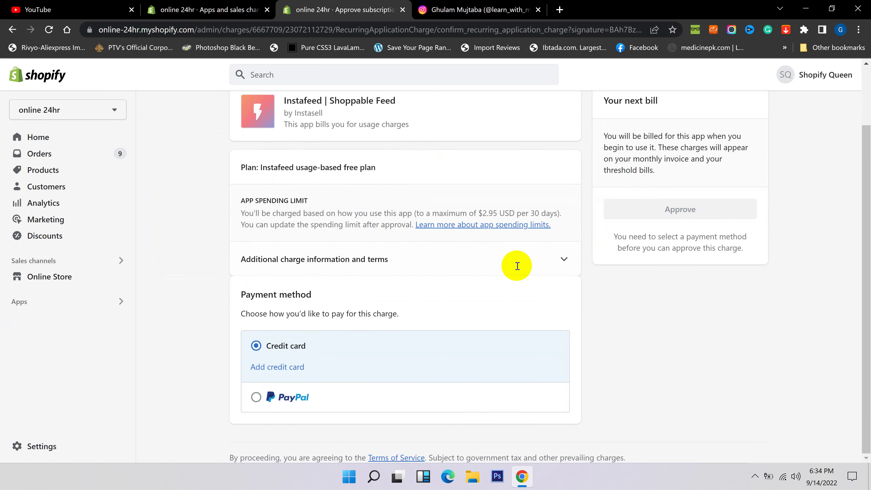
pyautogui.scroll(3, 504, 282)
pyautogui.scroll(-2, 446, 374)
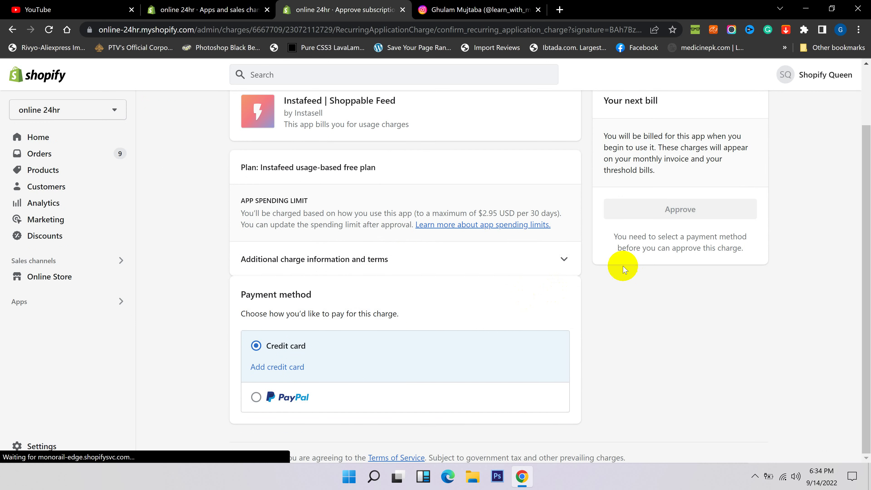
pyautogui.scroll(2, 669, 251)
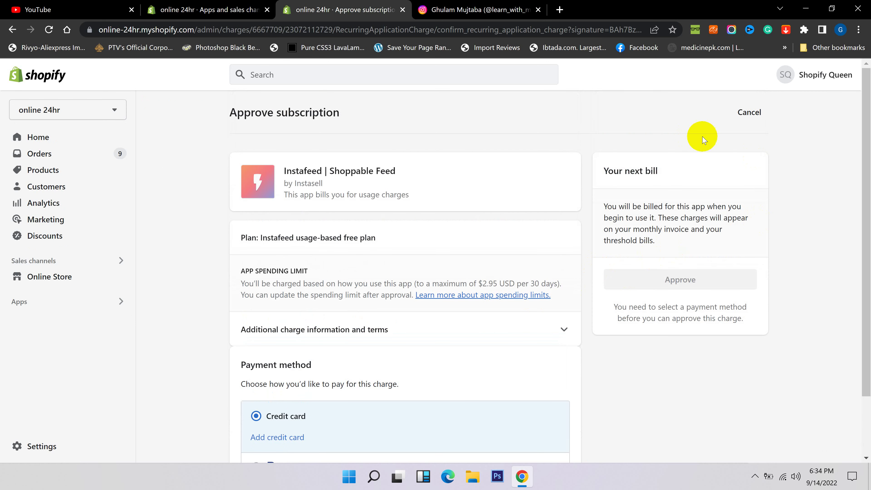
pyautogui.click(758, 120)
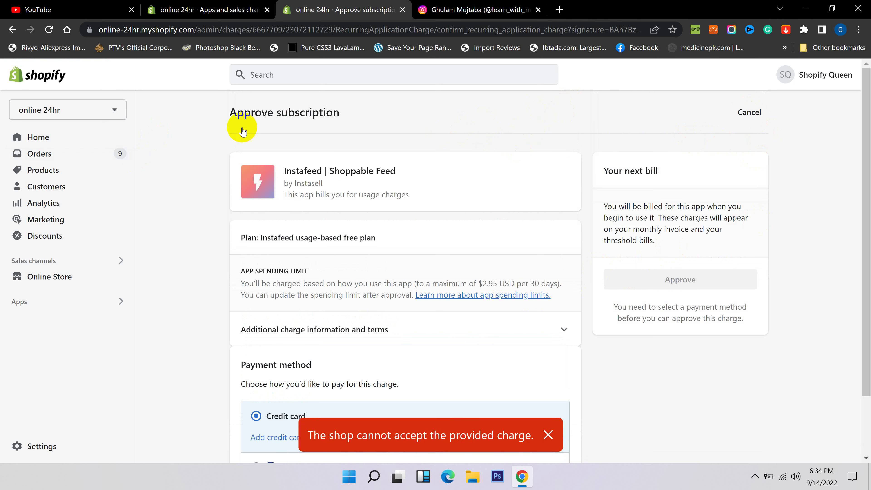
pyautogui.click(12, 31)
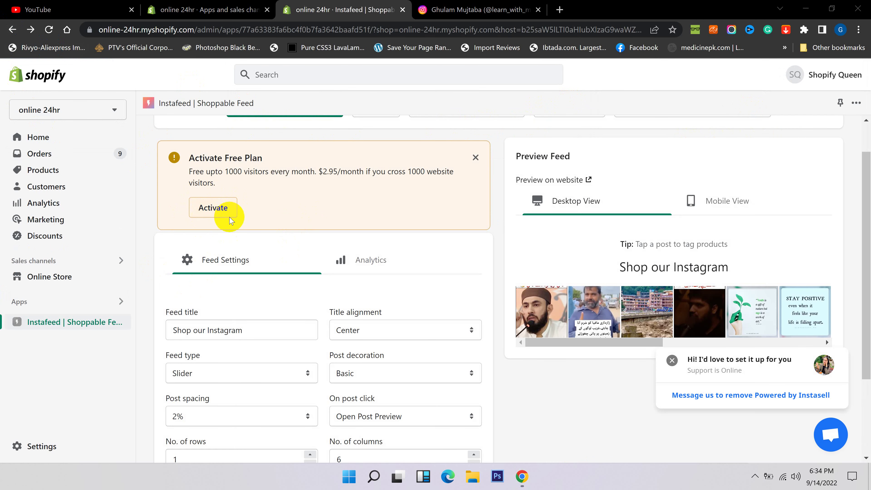
# Make the Instagram feed full-width in the feed settings.
pyautogui.scroll(-3, 333, 231)
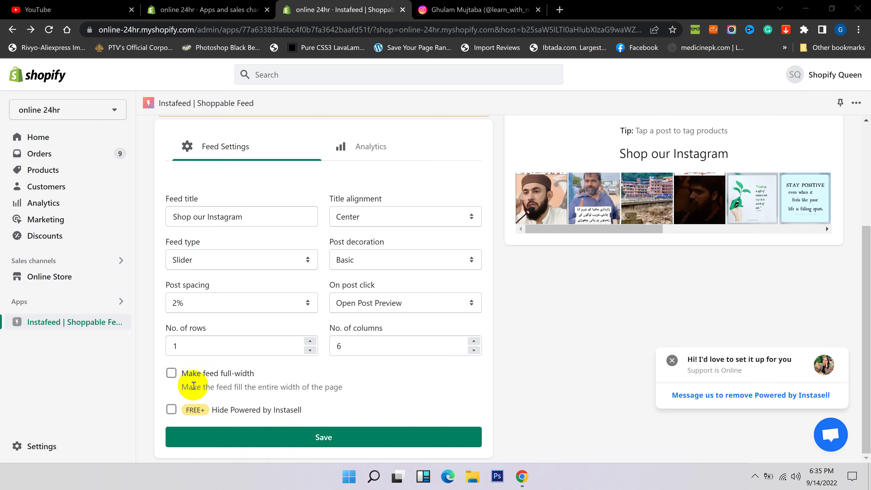
pyautogui.click(172, 374)
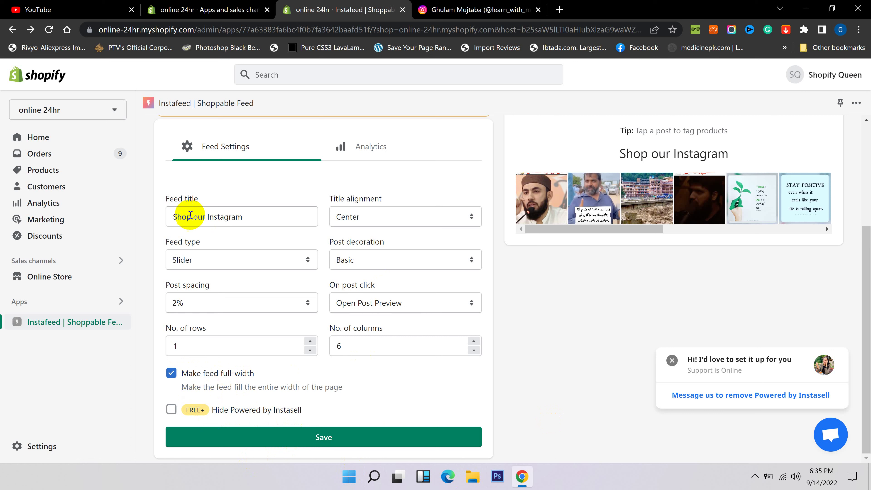
# Examine the feed title and the choices offered for feed type, post decoration and post spacing without changing them.
pyautogui.moveTo(237, 217); pyautogui.dragTo(185, 217)
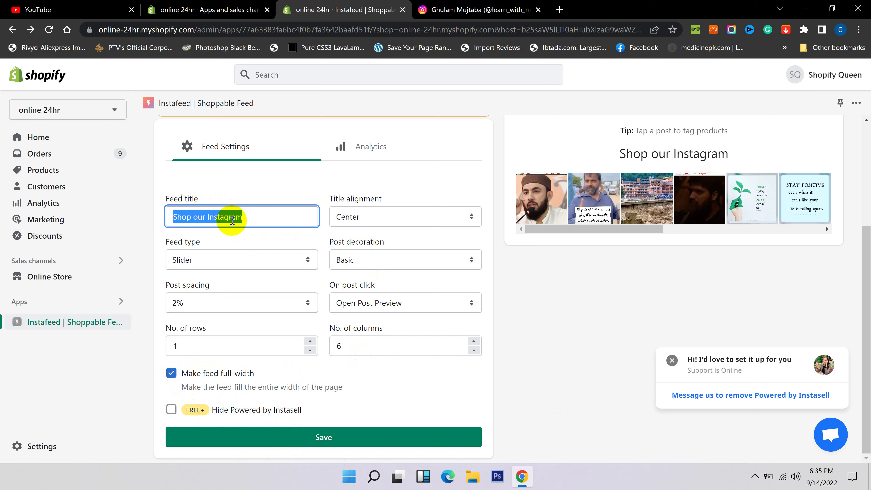
pyautogui.moveTo(252, 219); pyautogui.dragTo(177, 216)
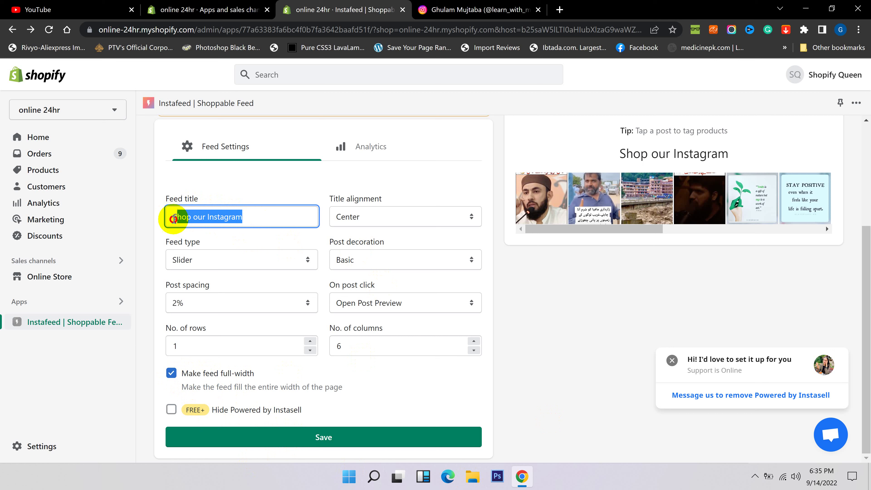
pyautogui.click(269, 215)
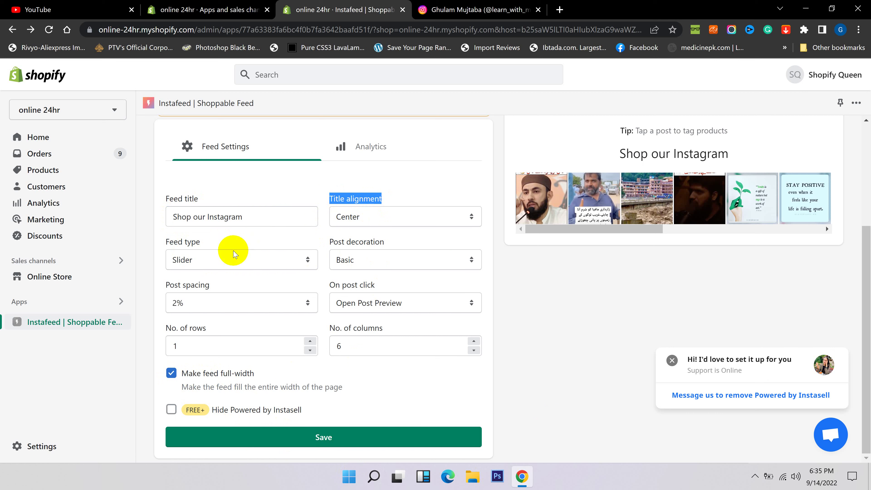
pyautogui.click(308, 260)
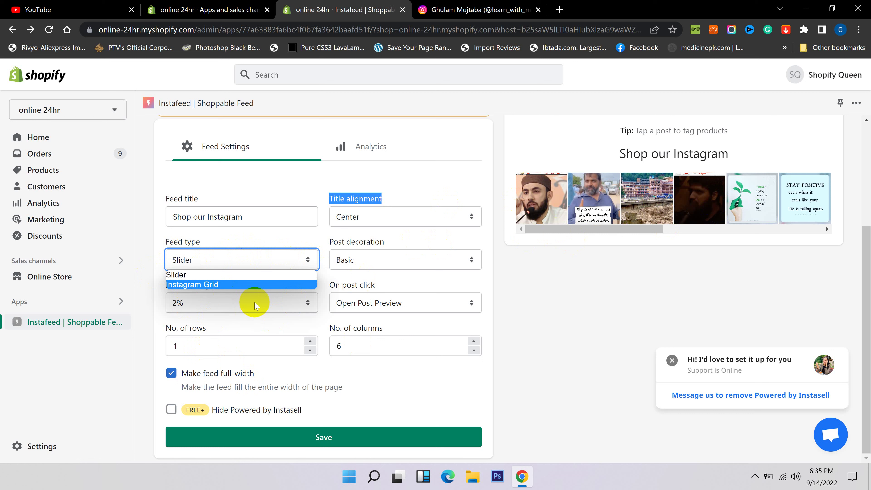
pyautogui.click(504, 284)
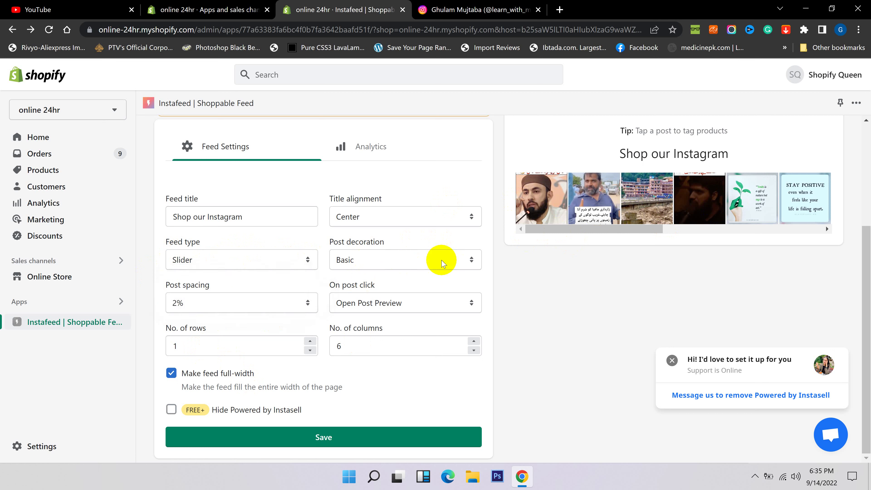
pyautogui.click(447, 264)
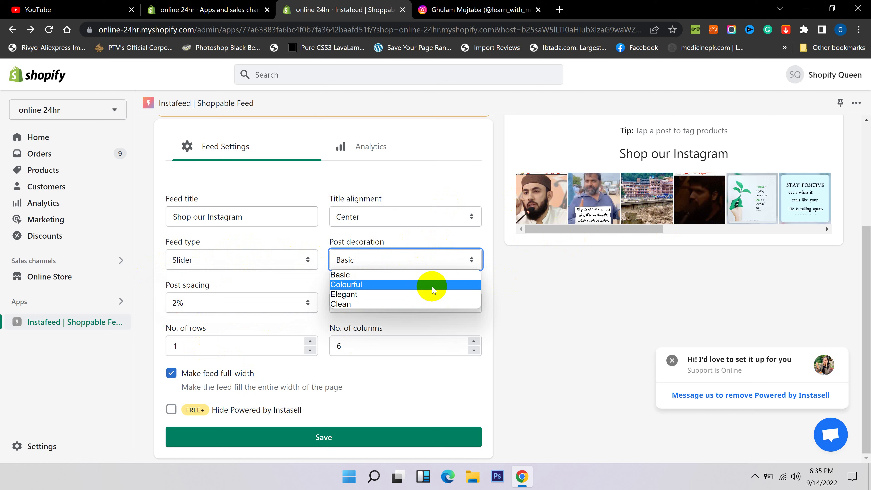
pyautogui.click(509, 288)
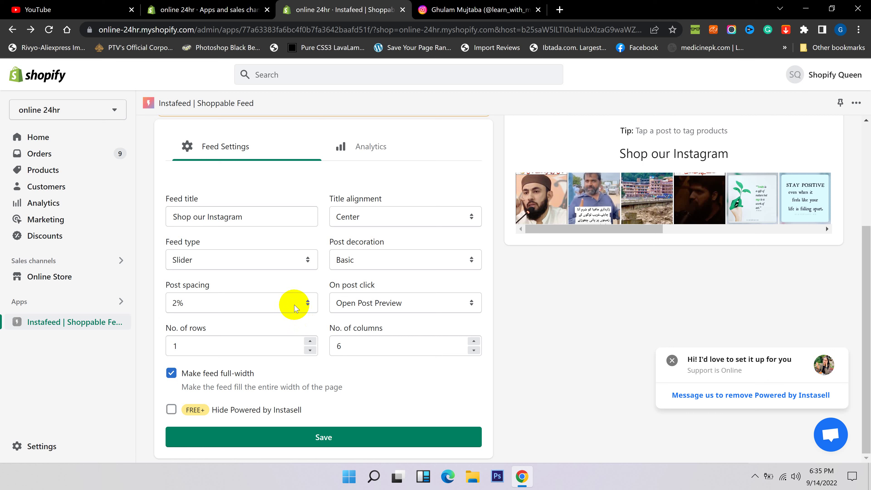
pyautogui.click(306, 303)
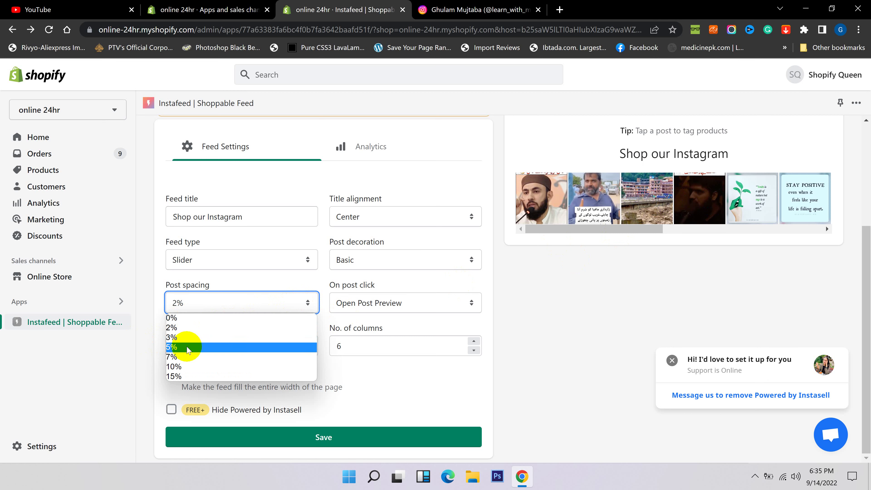
pyautogui.click(509, 318)
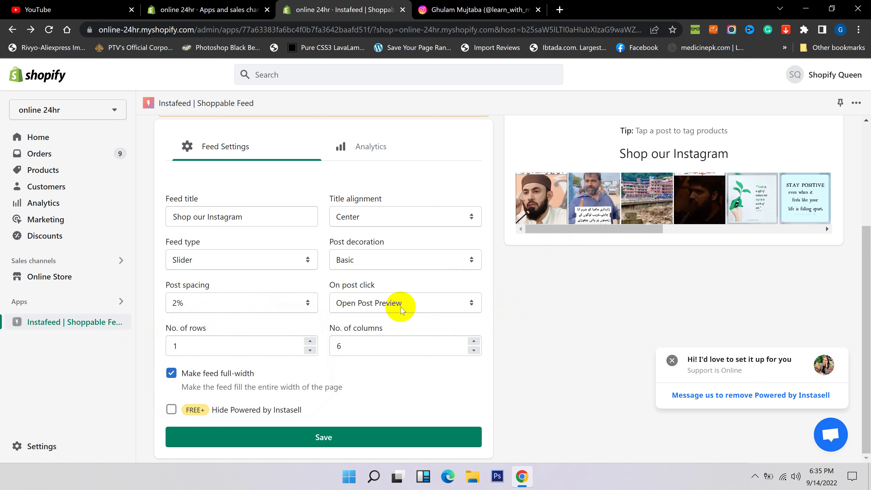
# Compare the feed preview in mobile view and desktop view.
pyautogui.moveTo(602, 200)
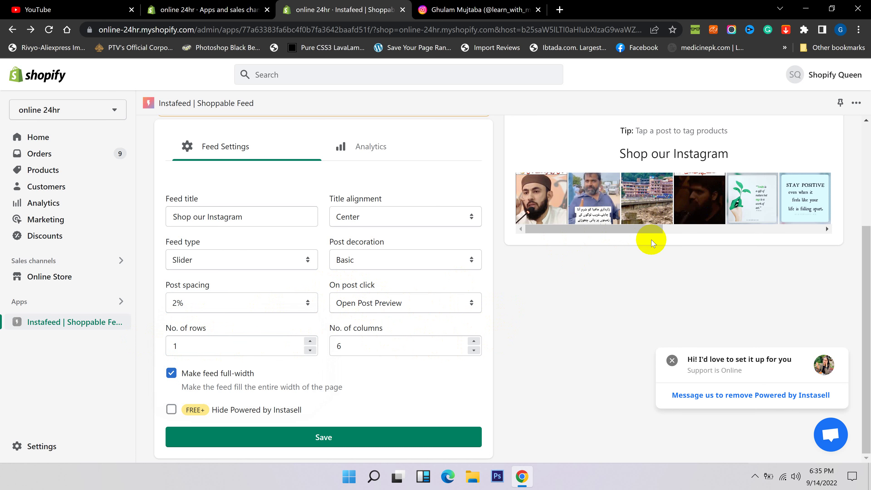
pyautogui.scroll(3, 642, 248)
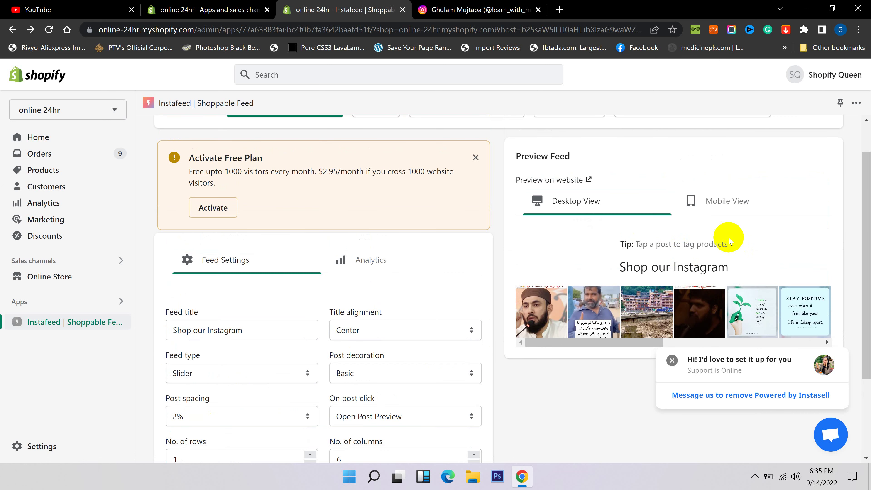
pyautogui.scroll(-3, 446, 272)
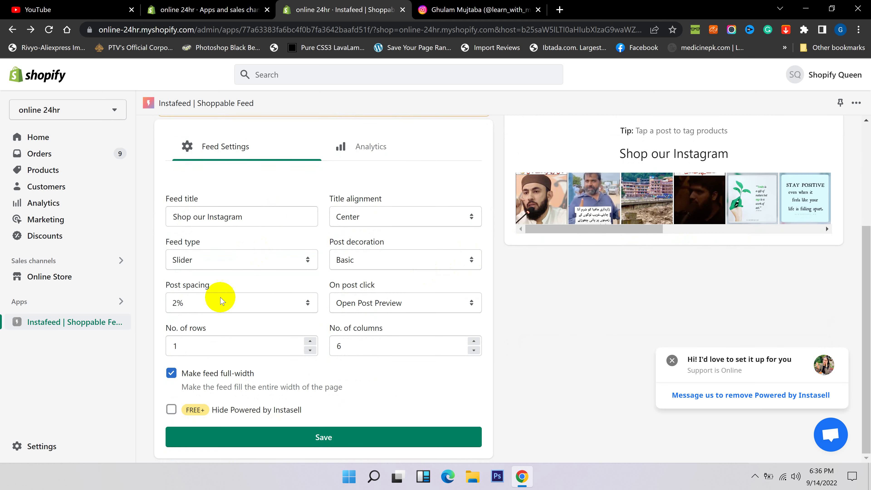
pyautogui.scroll(2, 699, 276)
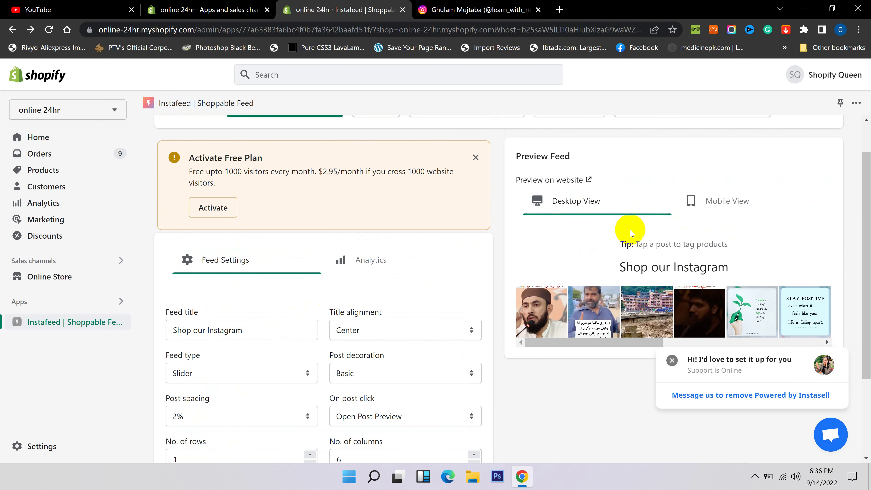
pyautogui.click(717, 203)
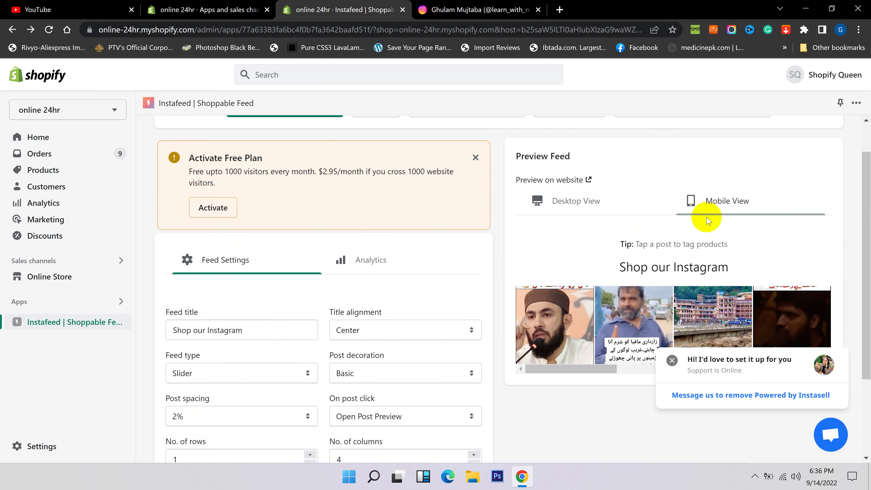
pyautogui.click(583, 202)
# Check the feed's row and column settings and save the feed settings.
pyautogui.scroll(-3, 562, 245)
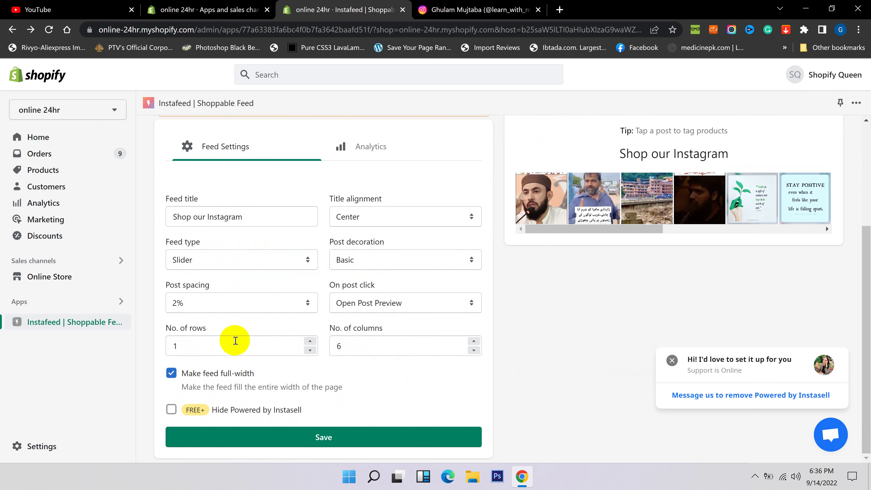
pyautogui.click(182, 350)
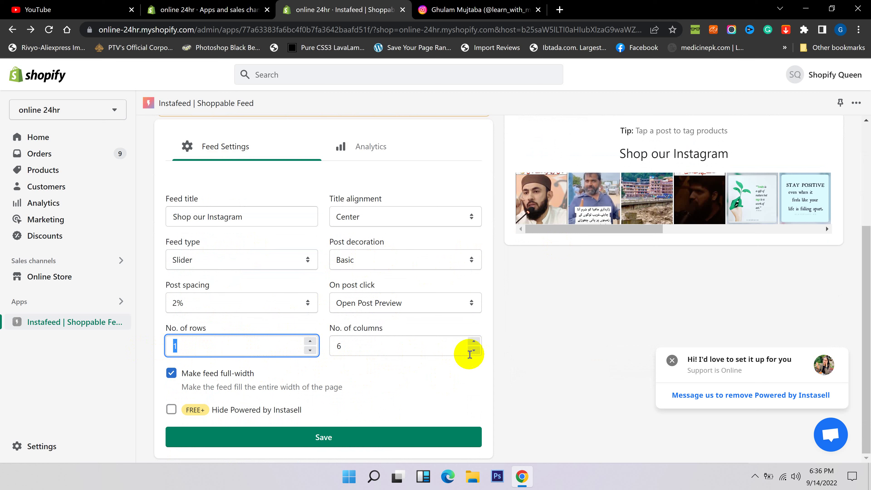
pyautogui.moveTo(535, 205)
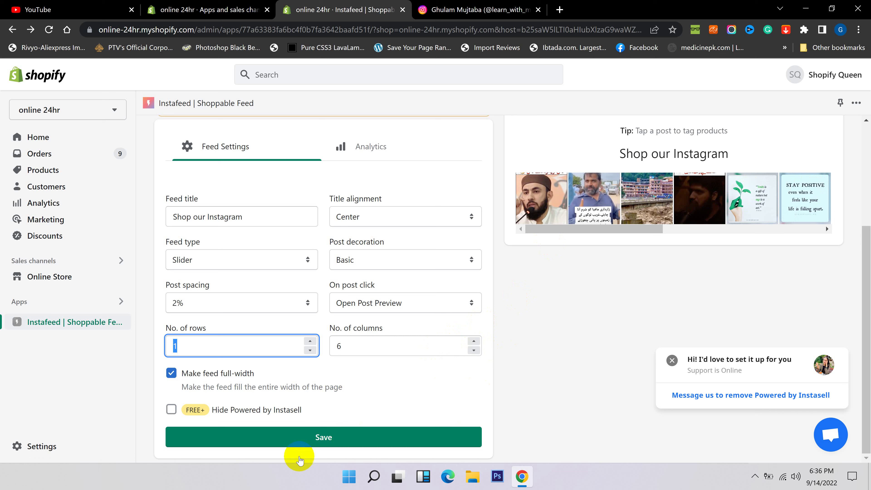
pyautogui.click(306, 438)
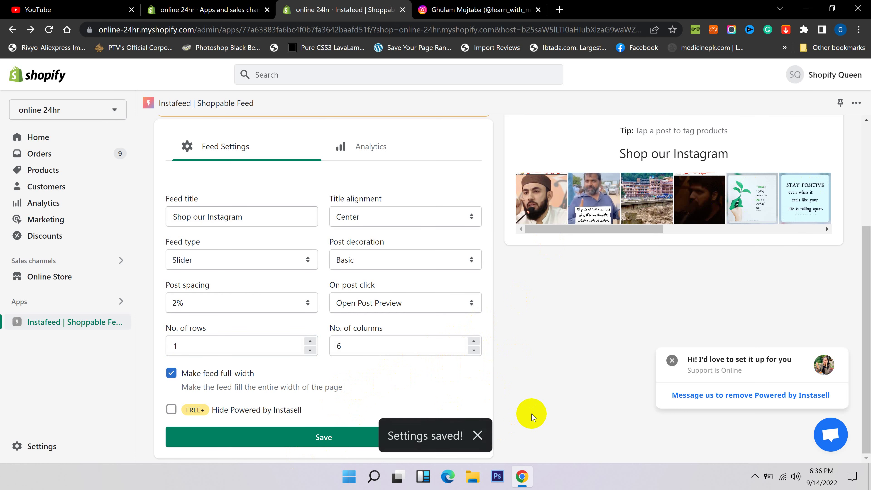
# View the online store, examine the "Shop our Instagram" section above the home page footer, and close the store's admin bar.
pyautogui.scroll(5, 561, 396)
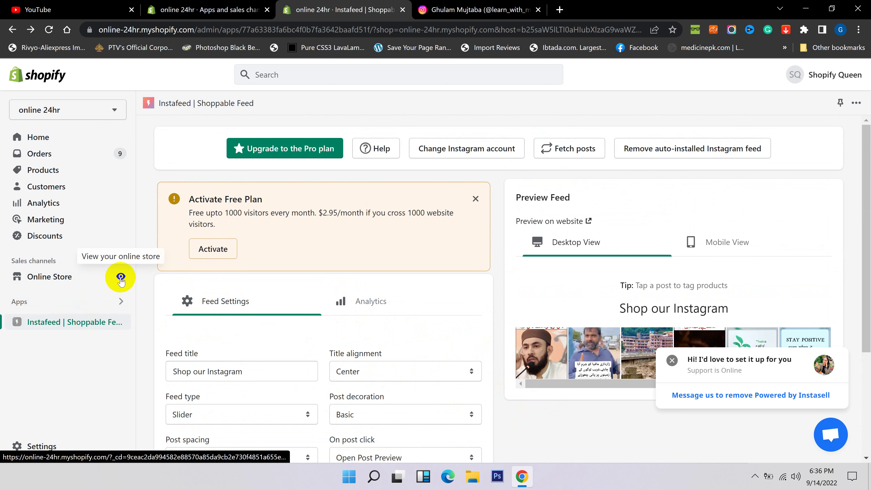
pyautogui.click(121, 277)
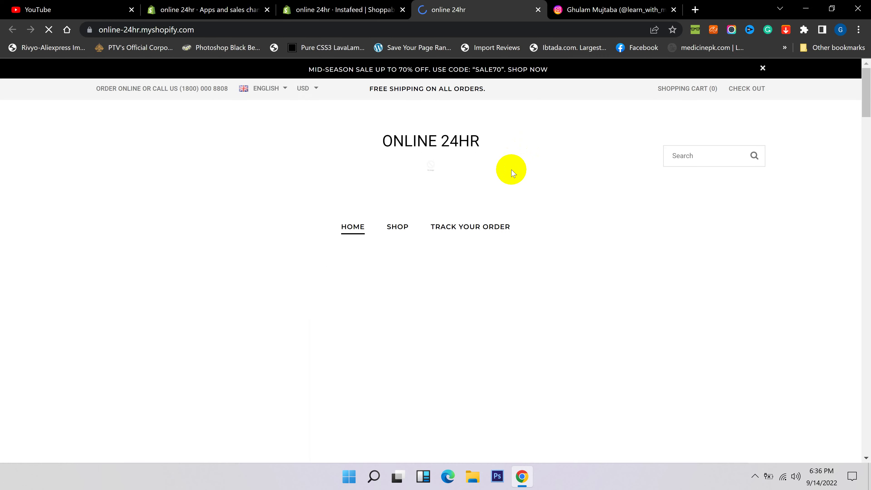
pyautogui.scroll(-5, 513, 173)
pyautogui.scroll(-10, 513, 173)
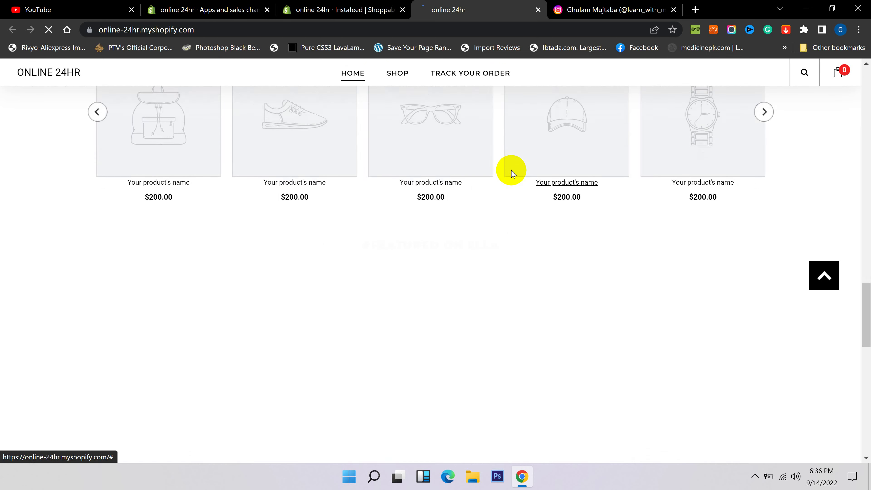
pyautogui.scroll(-10, 512, 174)
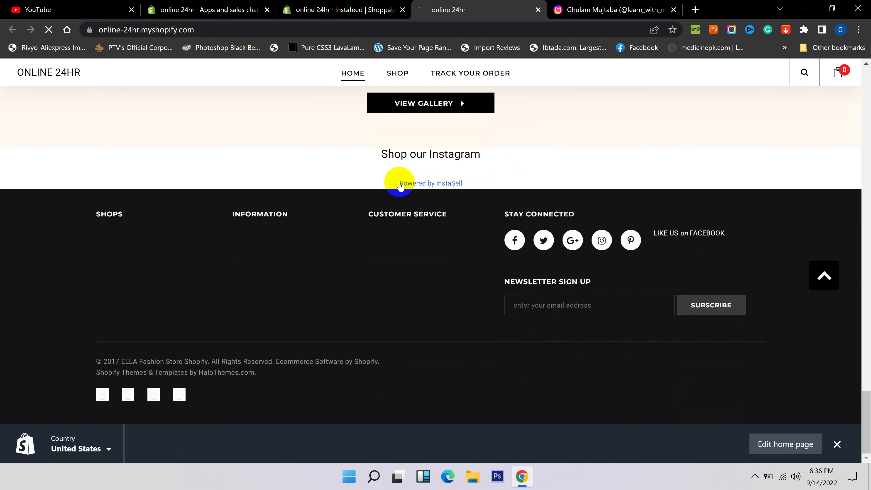
pyautogui.moveTo(370, 154); pyautogui.dragTo(480, 150)
pyautogui.click(491, 155)
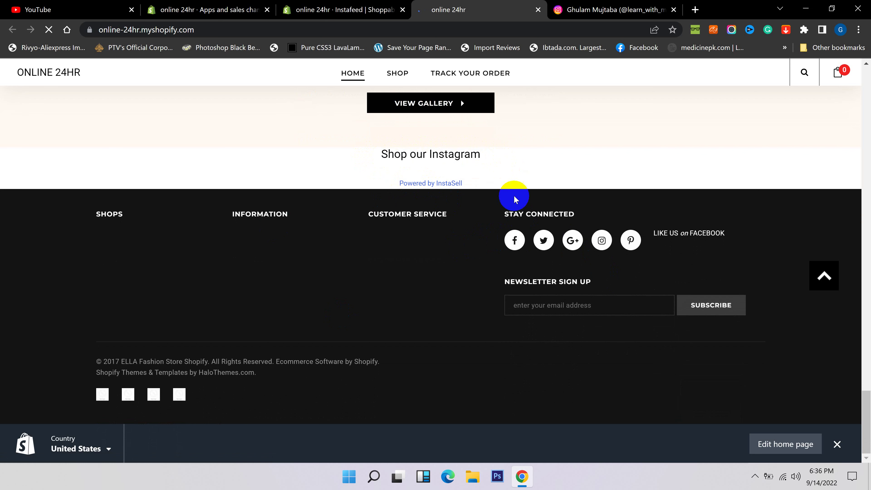
pyautogui.click(837, 444)
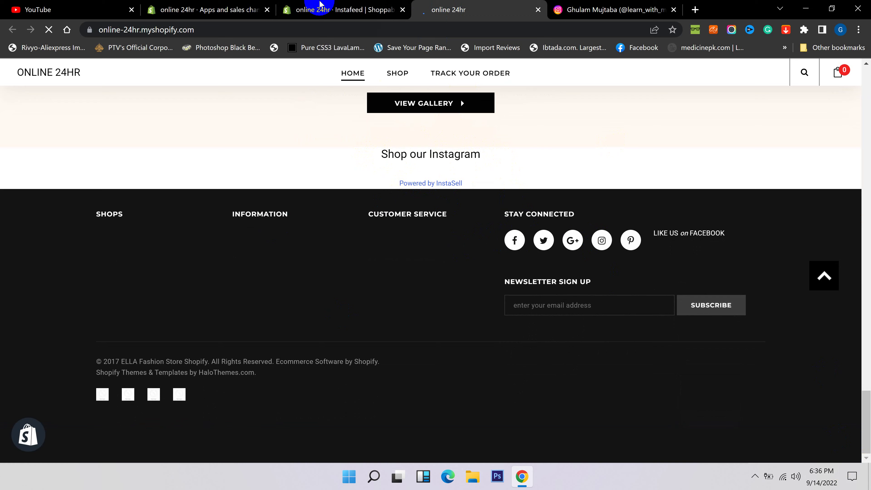
# Examine the "Shop our Instagram" section on the live store, dismiss the shipping-country popup, and look through the home page.
pyautogui.click(311, 6)
pyautogui.hotkey('ctrl', 'Tab')
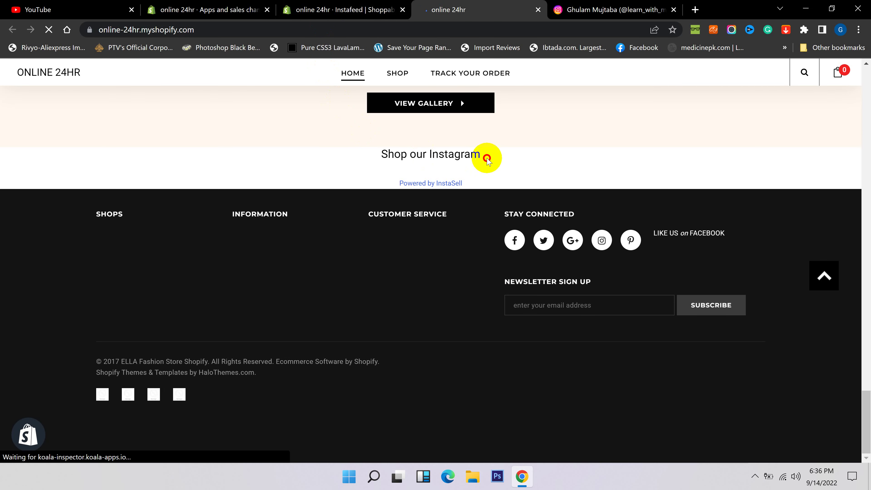
pyautogui.moveTo(486, 160); pyautogui.dragTo(385, 155)
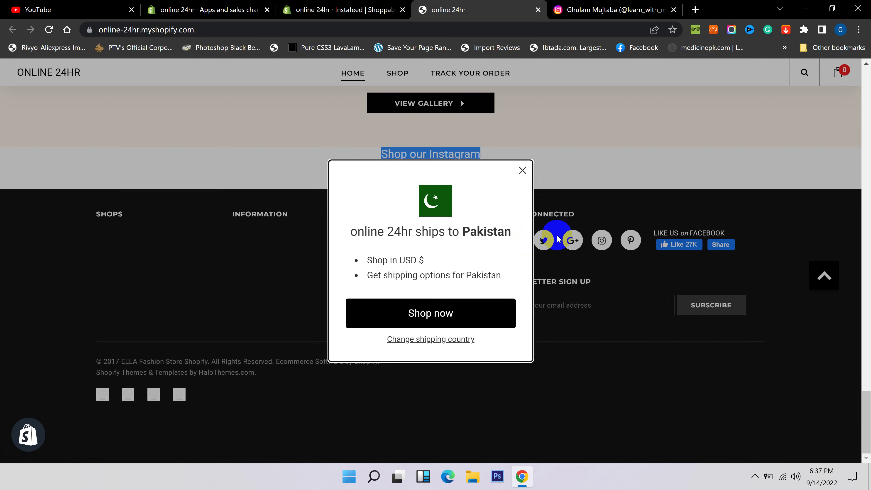
pyautogui.click(521, 170)
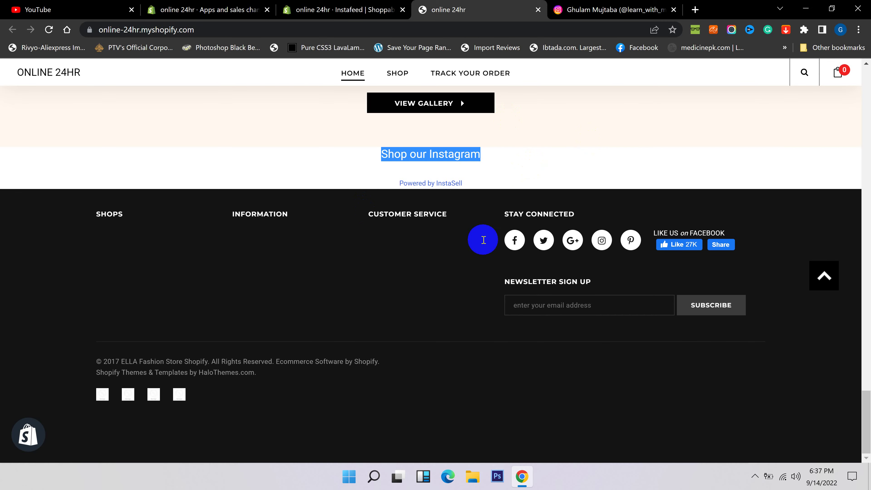
pyautogui.scroll(5, 552, 227)
pyautogui.scroll(15, 552, 227)
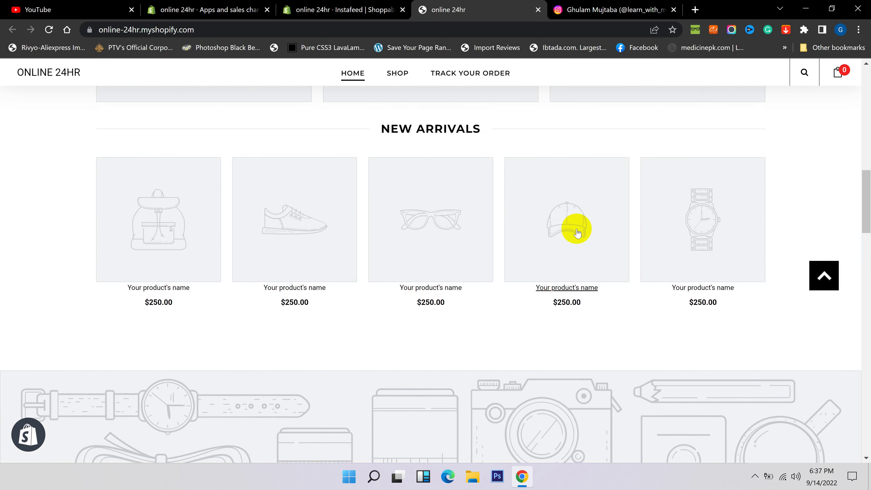
pyautogui.scroll(5, 729, 221)
pyautogui.scroll(-15, 726, 216)
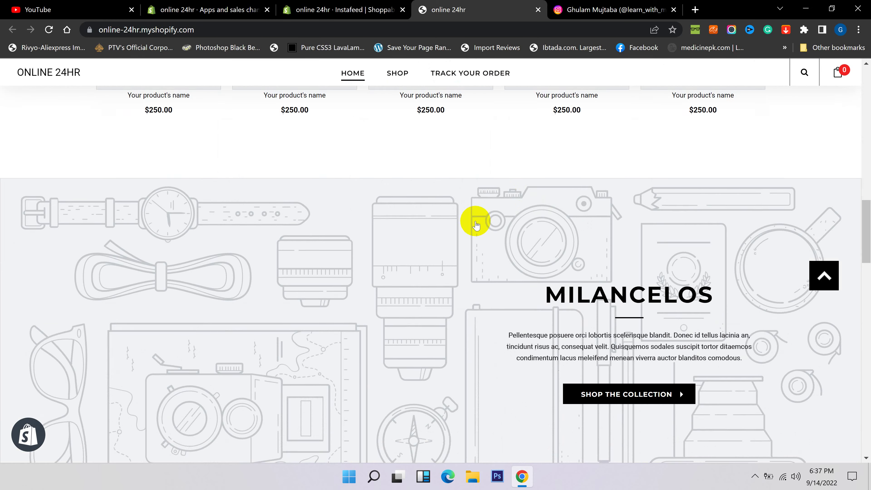
pyautogui.scroll(-8, 446, 229)
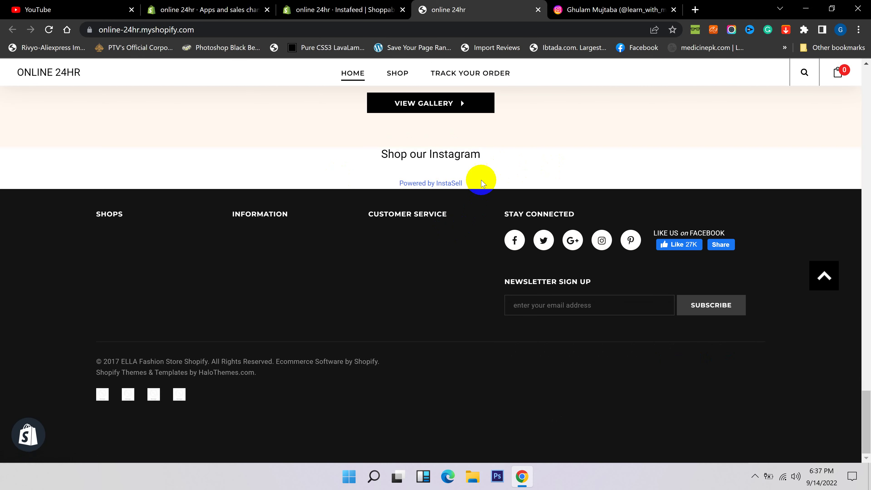
# Compare the live store's Instagram section with the Instafeed preview and with the Ella theme in the theme editor.
pyautogui.click(321, 9)
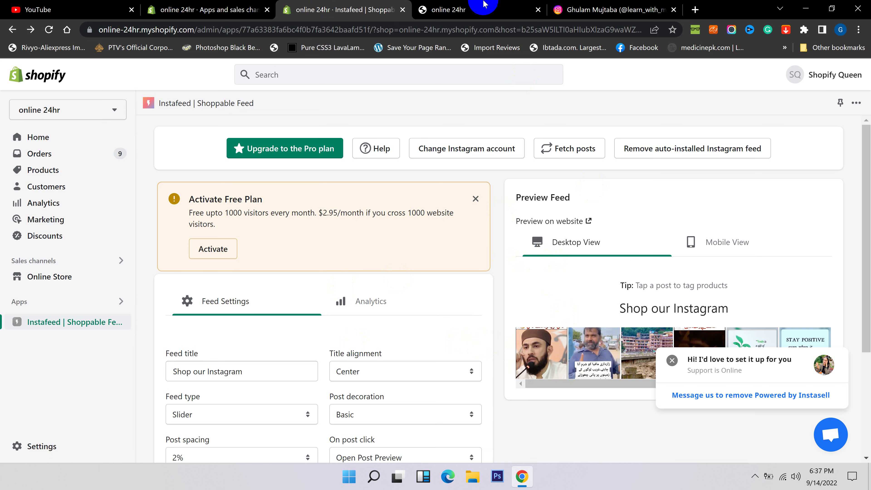
pyautogui.click(467, 9)
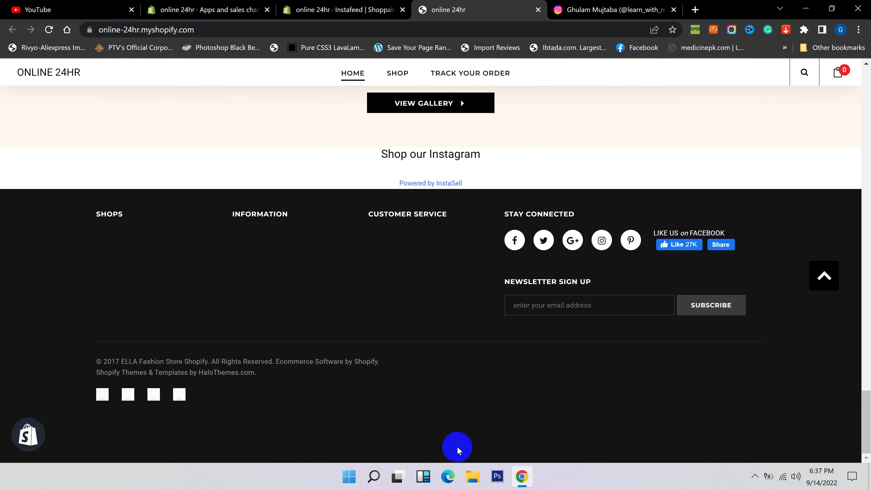
pyautogui.hotkey('ctrl', 'shift', 'Tab')
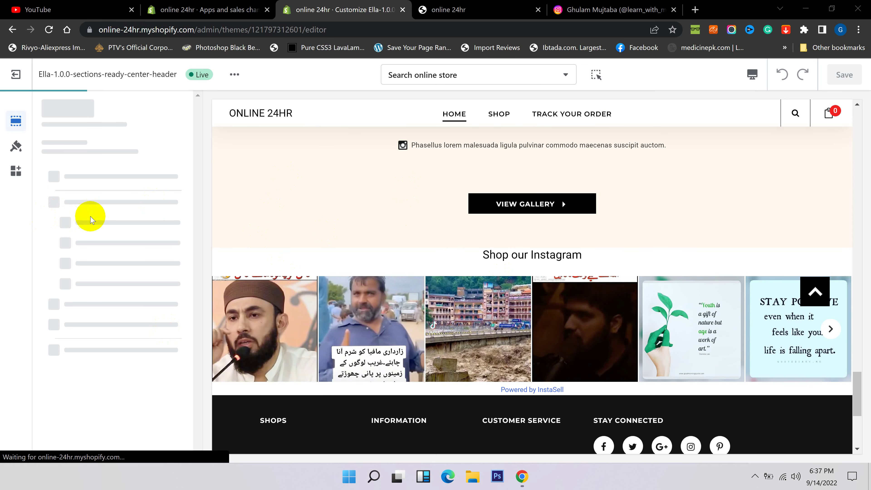
pyautogui.scroll(-3, 454, 248)
pyautogui.hotkey('ctrl', 'Tab')
pyautogui.scroll(-5, 525, 290)
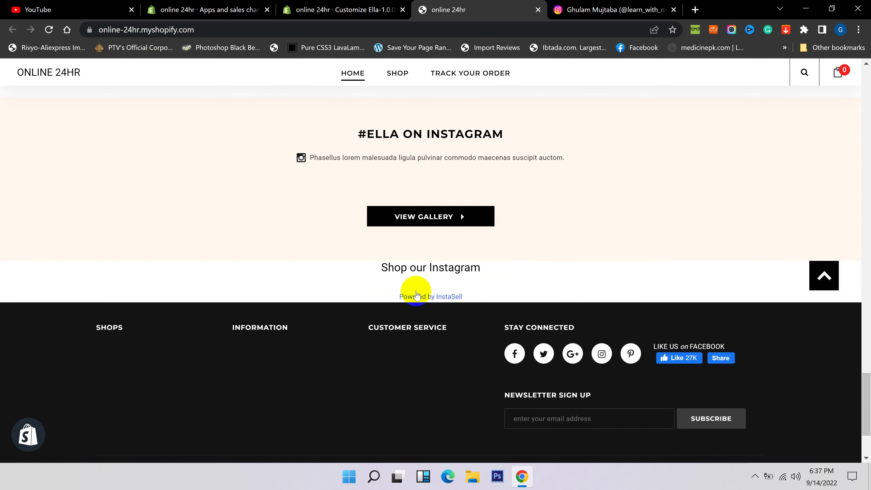
pyautogui.click(362, 7)
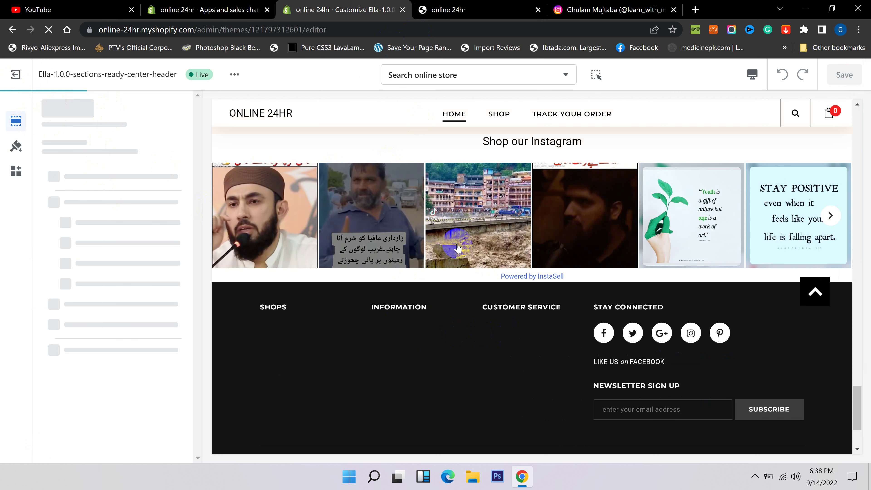
# Browse forward through the posts of the "Shop our Instagram" slider in the theme editor's desktop preview.
pyautogui.scroll(2, 646, 254)
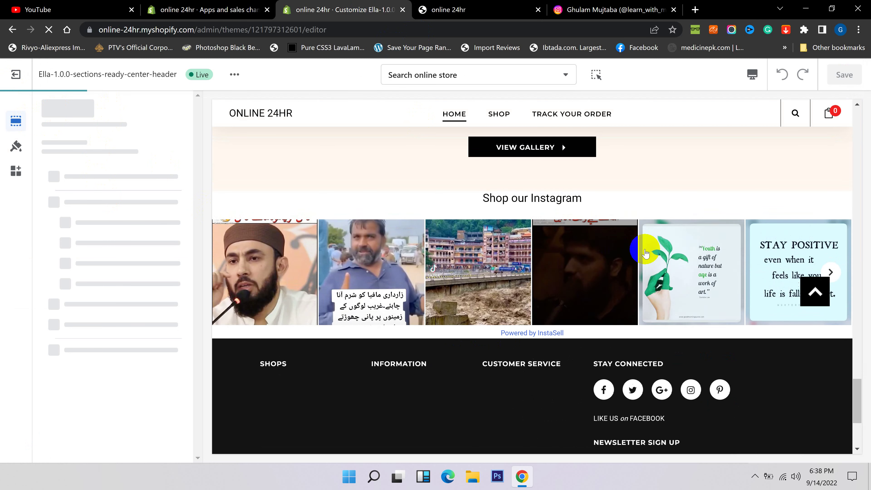
pyautogui.click(836, 273)
pyautogui.click(836, 273)
pyautogui.click(837, 273)
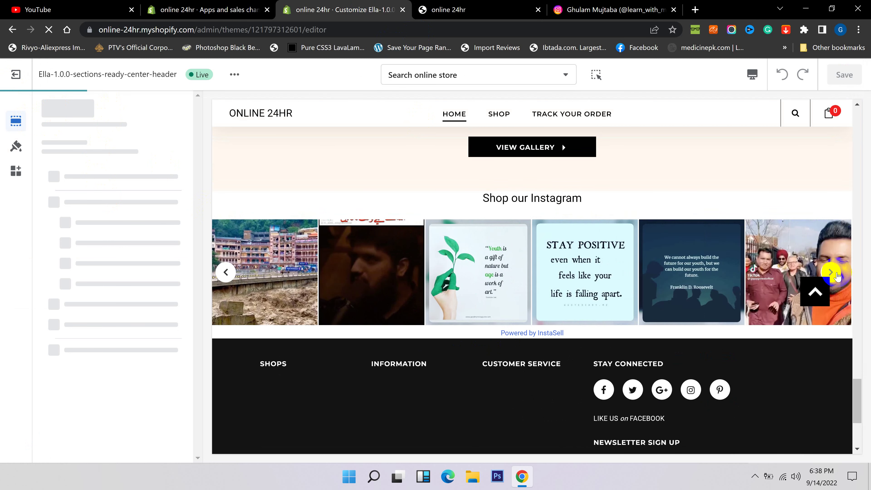
pyautogui.click(837, 273)
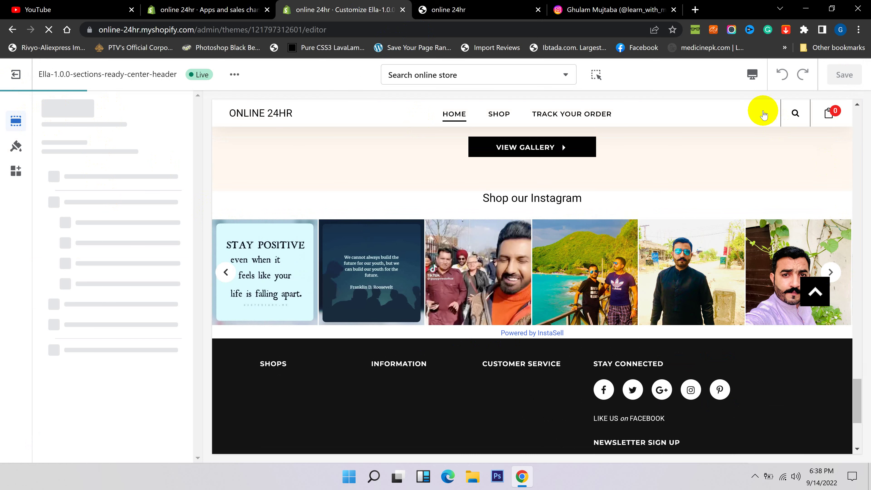
# Switch the theme editor to the mobile preview and advance the Instagram slider above the footer.
pyautogui.click(750, 82)
pyautogui.click(754, 103)
pyautogui.scroll(-5, 549, 292)
pyautogui.scroll(-10, 538, 307)
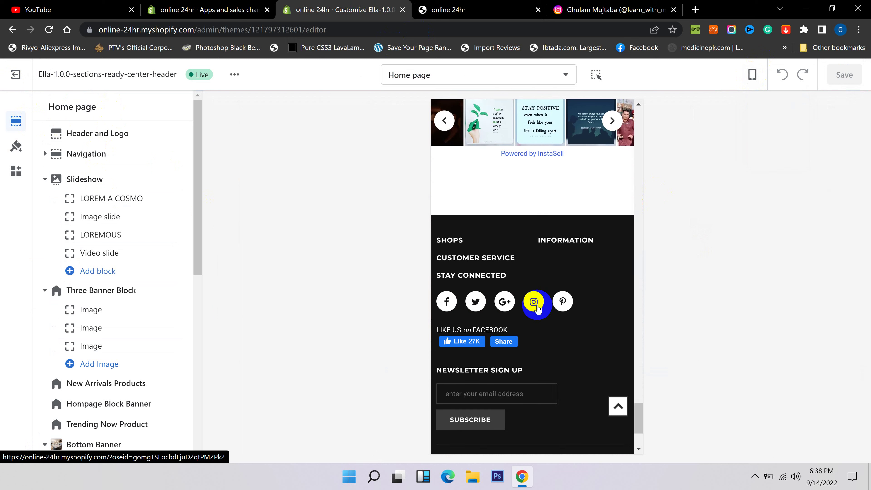
pyautogui.scroll(3, 551, 291)
pyautogui.click(616, 234)
pyautogui.click(613, 233)
# Check the post preview in the mobile view by viewing the seaside photo and the Franklin D. Roosevelt quote, closing each.
pyautogui.click(577, 233)
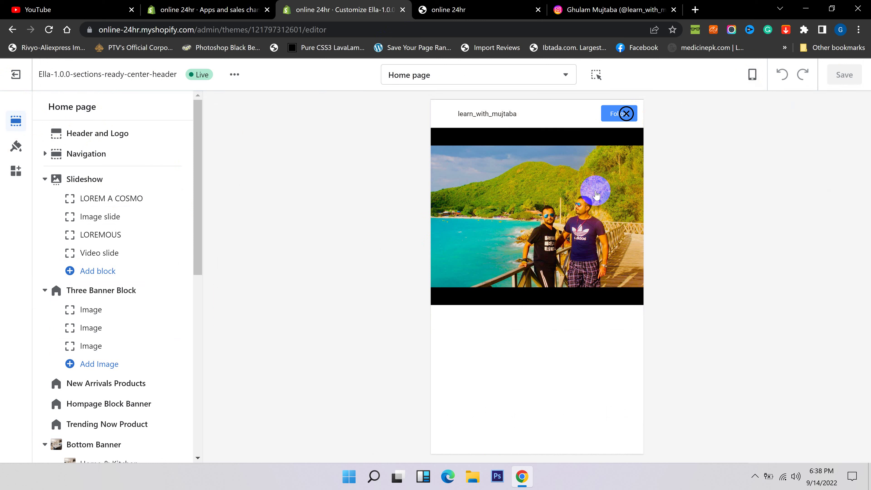
pyautogui.click(628, 115)
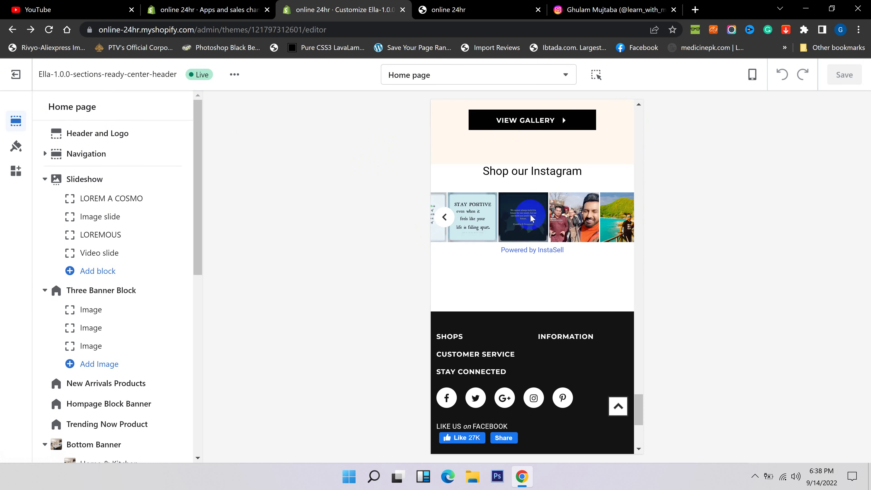
pyautogui.click(531, 219)
pyautogui.click(618, 113)
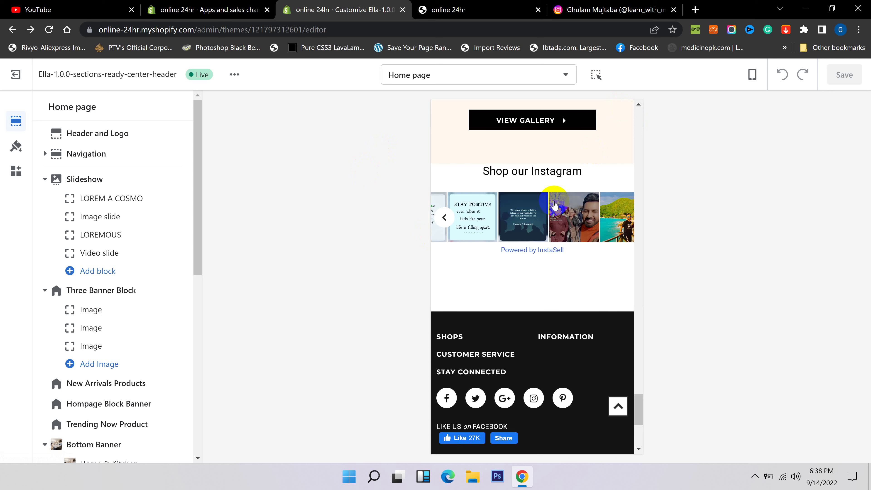
pyautogui.click(523, 216)
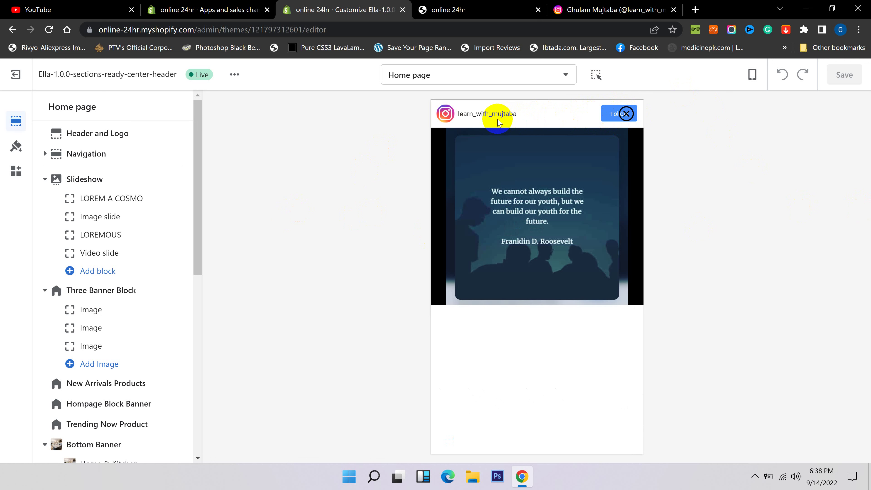
pyautogui.click(626, 114)
# Close the old live store tab and open a fresh preview of the store's Ella theme.
pyautogui.click(447, 10)
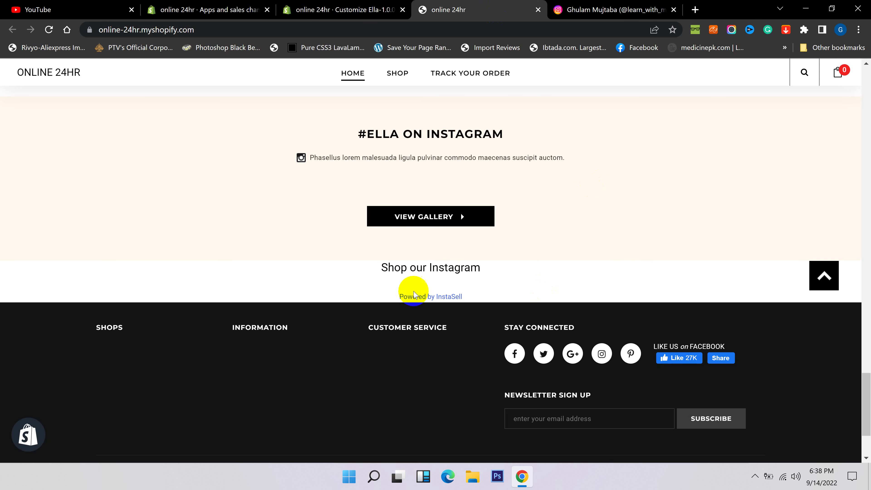
pyautogui.middleClick(448, 7)
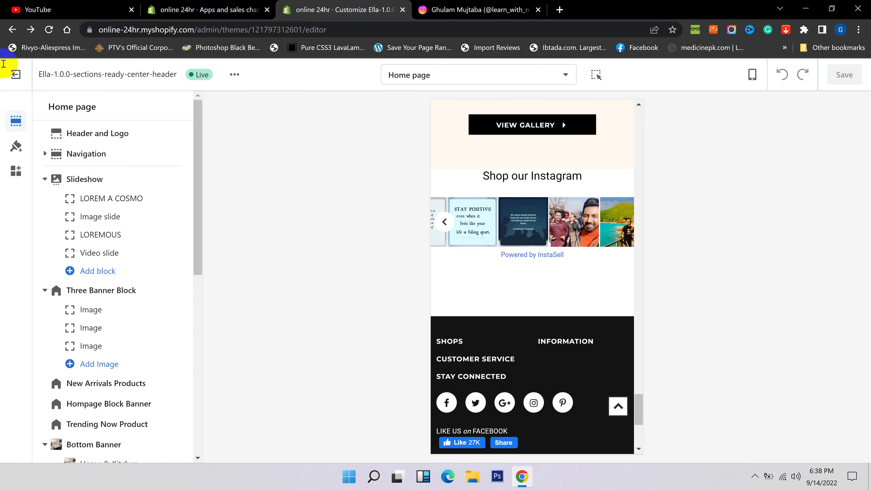
pyautogui.scroll(5, 568, 175)
pyautogui.scroll(10, 574, 237)
pyautogui.click(575, 235)
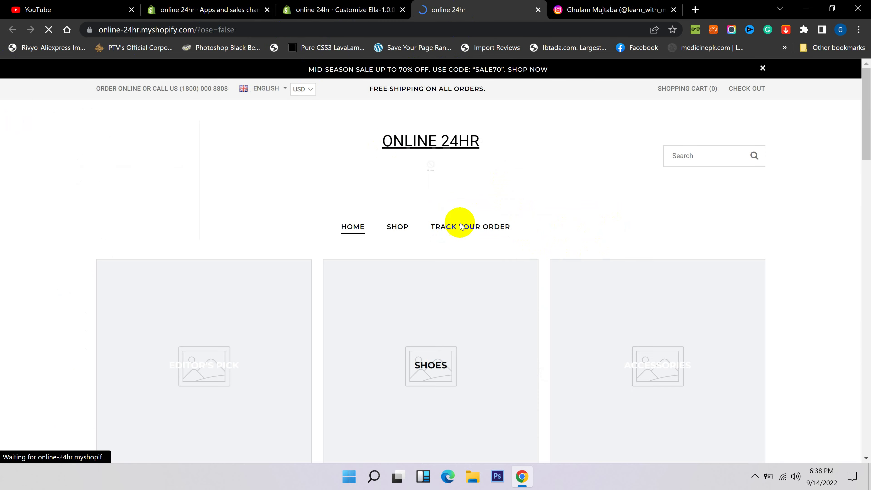
# Examine the "Shop our Instagram" feed near the home page footer and its "Powered by InstaSell" link.
pyautogui.scroll(-10, 545, 267)
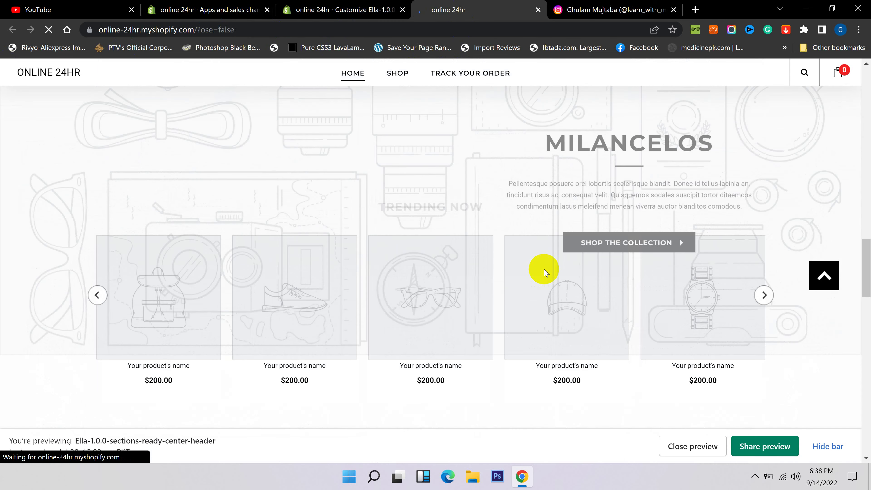
pyautogui.scroll(-10, 545, 271)
pyautogui.scroll(5, 583, 271)
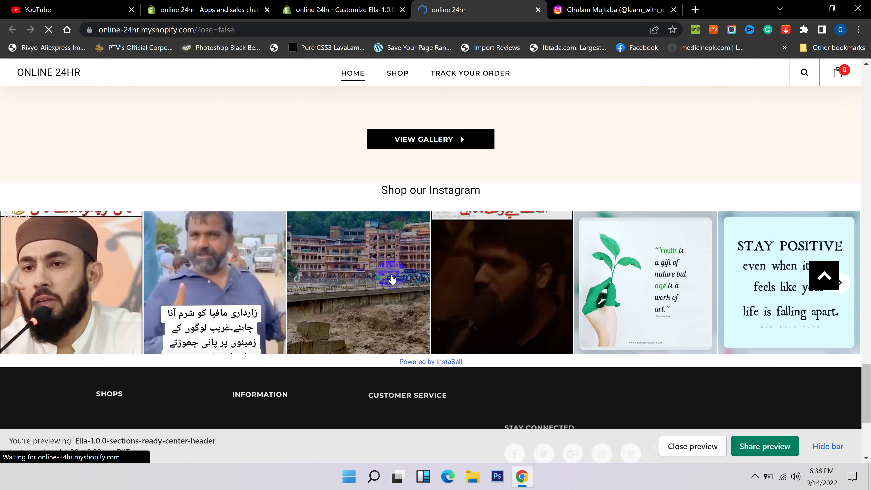
pyautogui.click(429, 364)
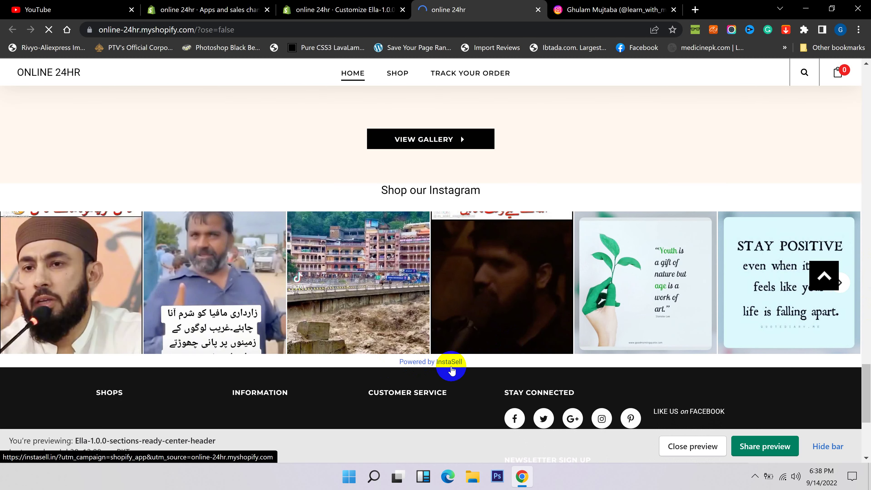
pyautogui.moveTo(462, 370); pyautogui.dragTo(420, 371)
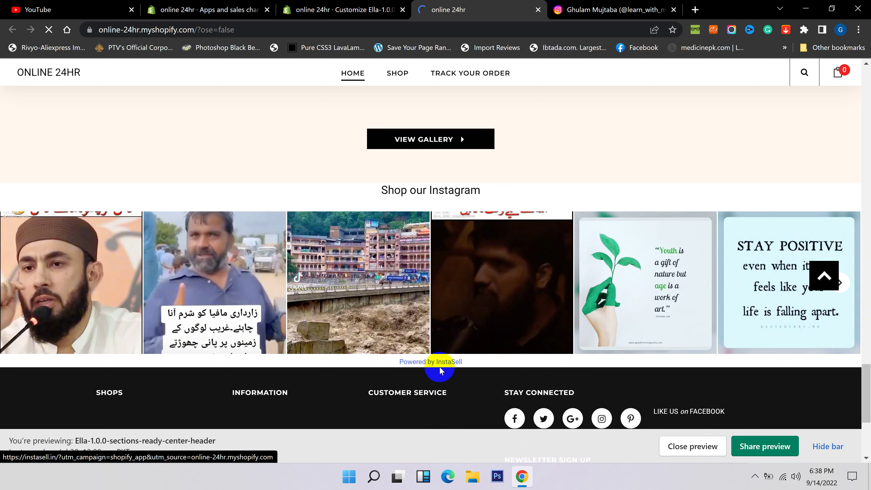
# Hide the theme preview bar and advance the store's Instagram slider by two posts.
pyautogui.click(835, 447)
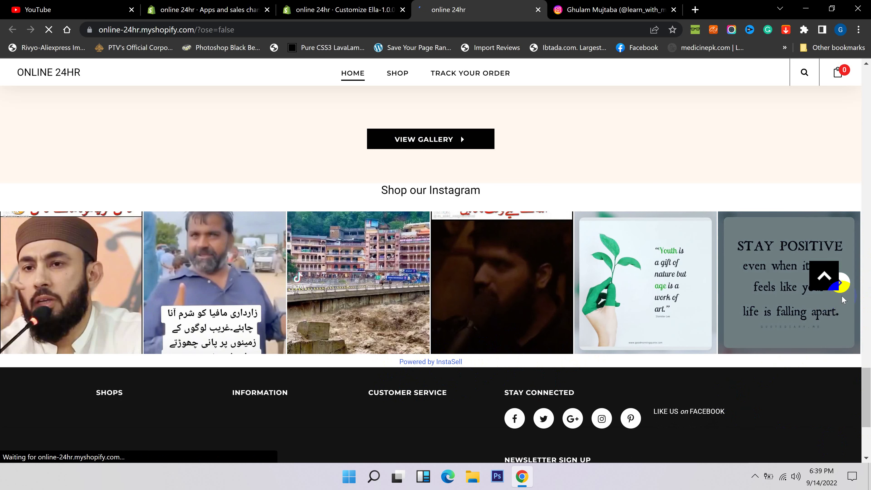
pyautogui.click(842, 284)
pyautogui.click(842, 284)
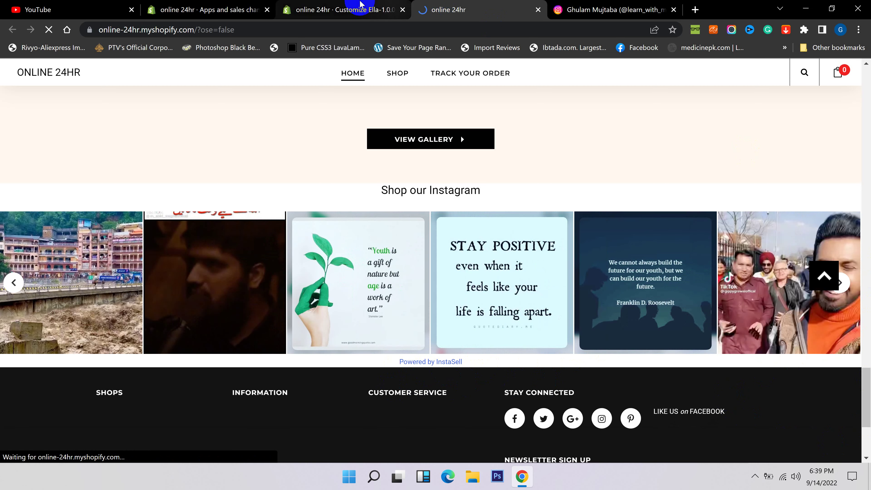
# Exit the theme editor and open the Instafeed | Shoppable Feed app from the store's installed apps.
pyautogui.click(335, 10)
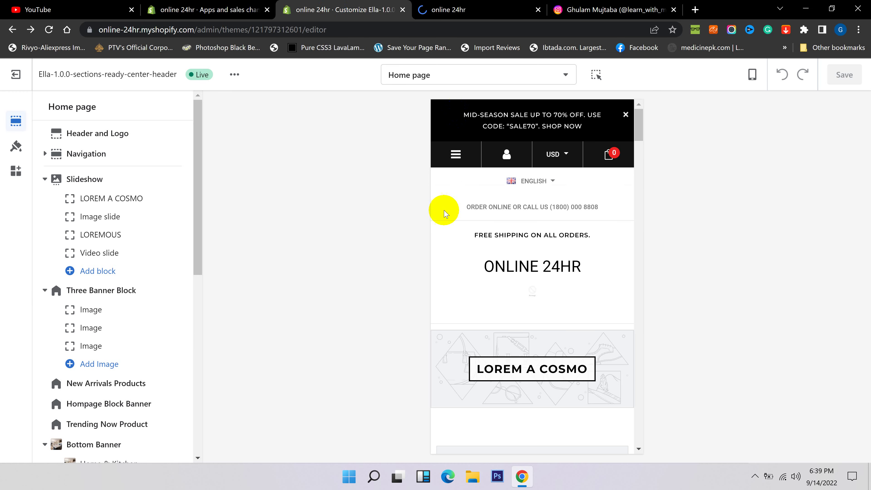
pyautogui.click(195, 5)
pyautogui.click(342, 4)
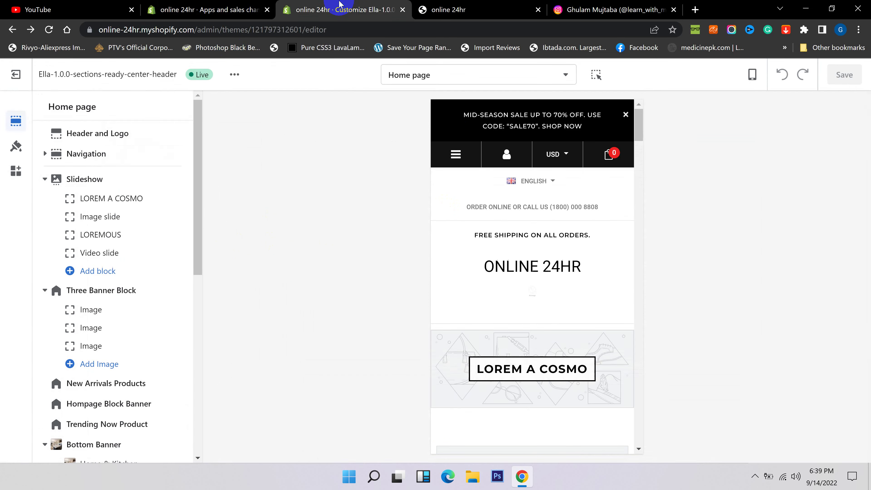
pyautogui.click(17, 74)
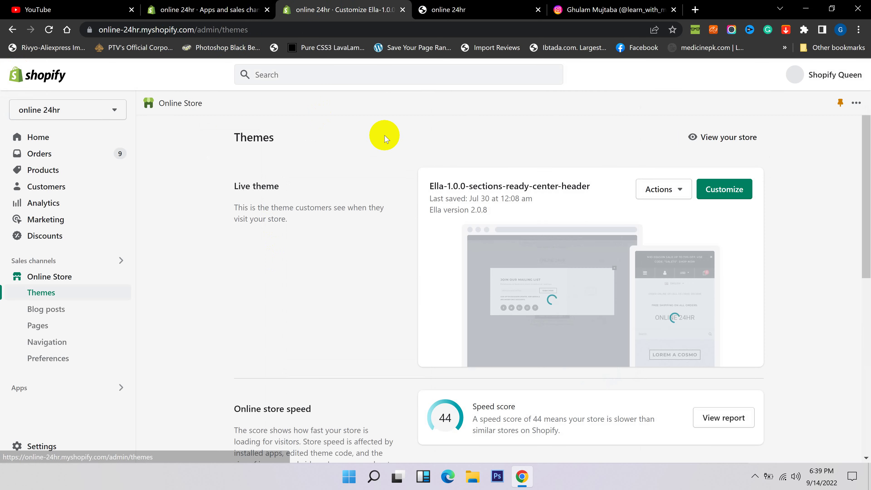
pyautogui.click(40, 391)
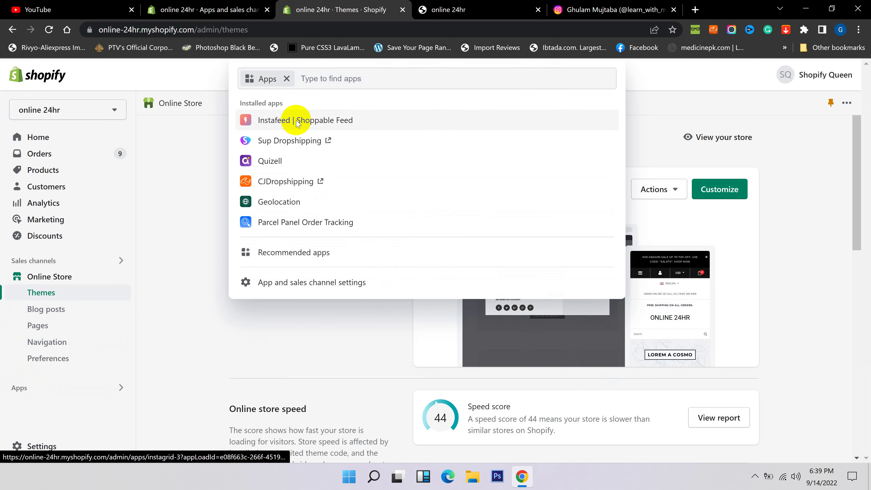
pyautogui.click(297, 123)
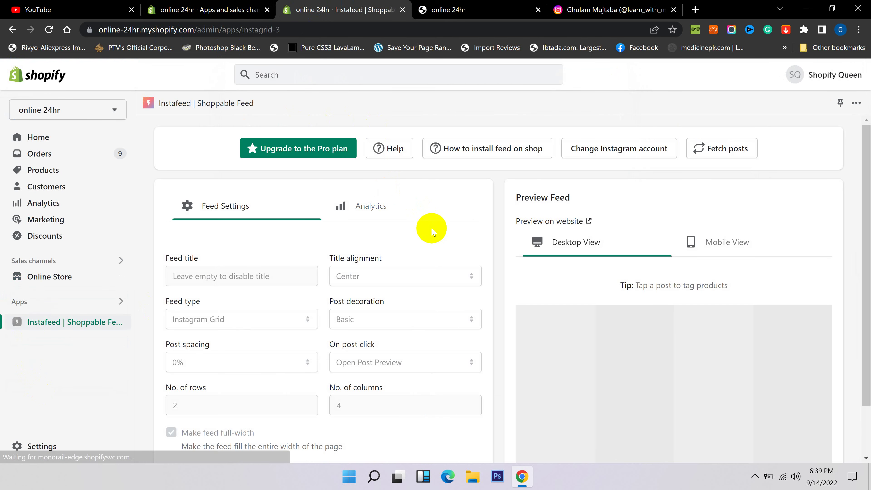
# Examine the feed's page views analytics for the last 7 days.
pyautogui.scroll(-4, 343, 343)
pyautogui.click(364, 147)
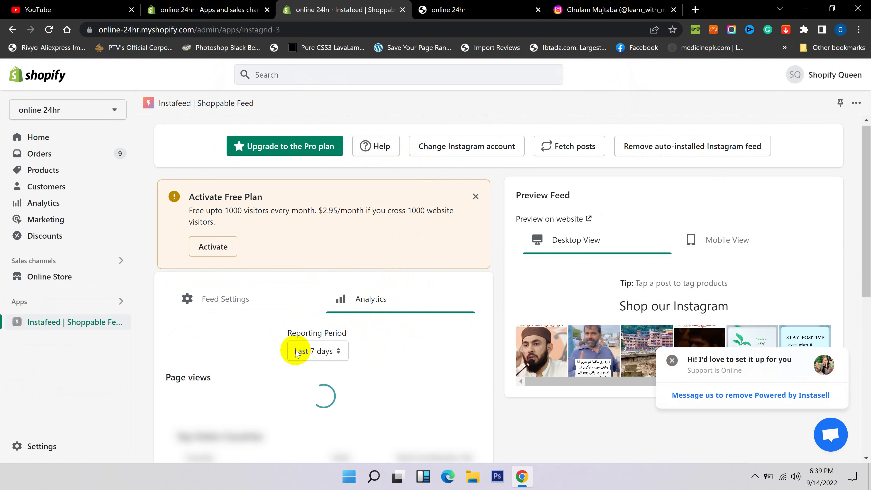
pyautogui.scroll(-5, 317, 361)
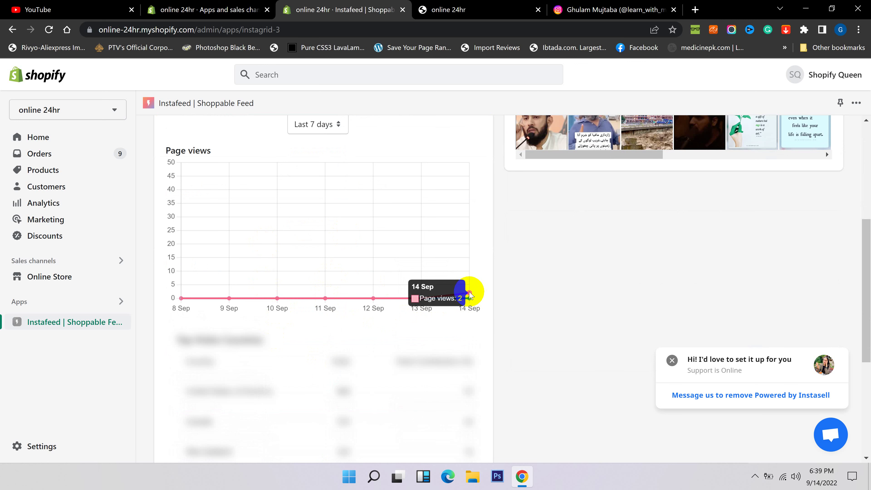
pyautogui.scroll(7, 352, 276)
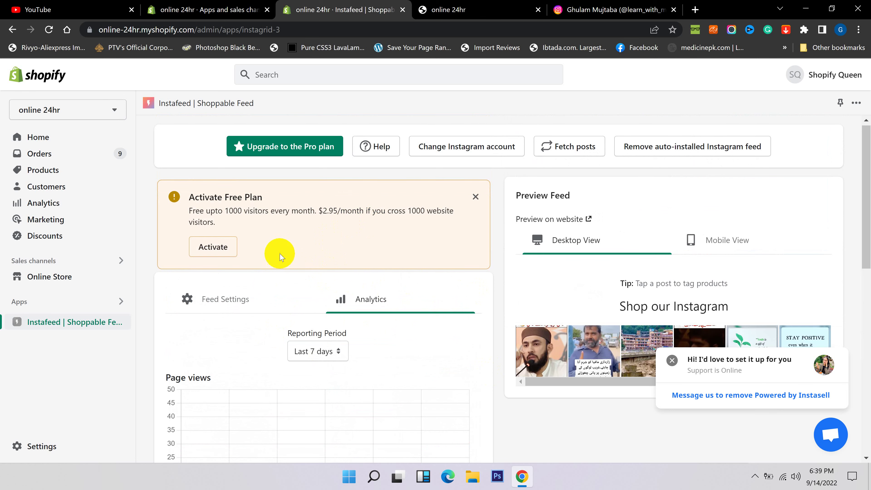
# Return to the feed settings and review them together with the feed preview.
pyautogui.click(292, 304)
pyautogui.scroll(-2, 345, 328)
pyautogui.scroll(-2, 346, 330)
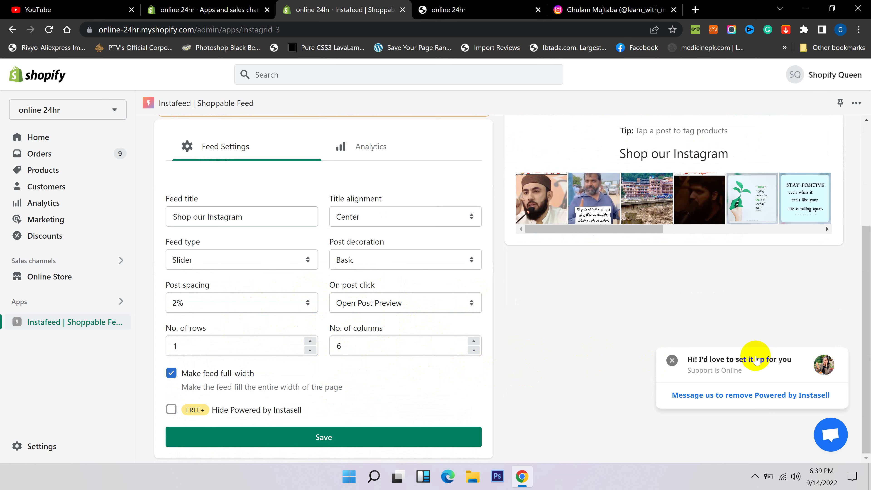
pyautogui.scroll(5, 669, 309)
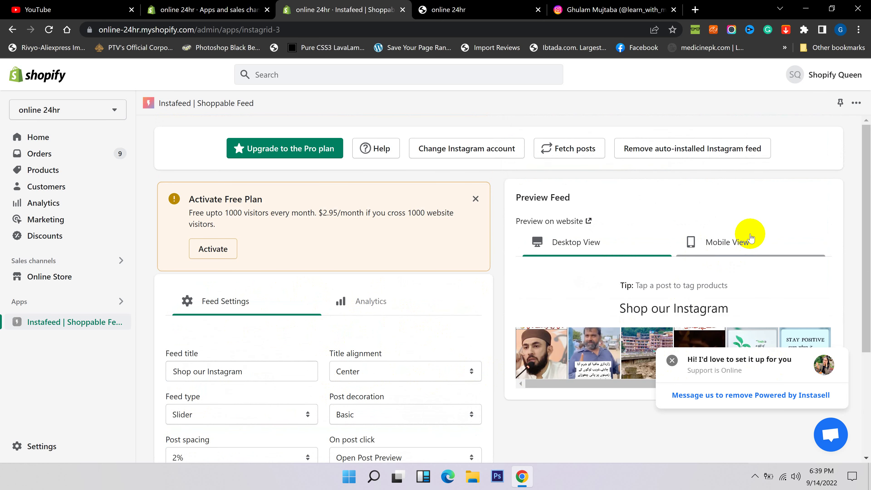